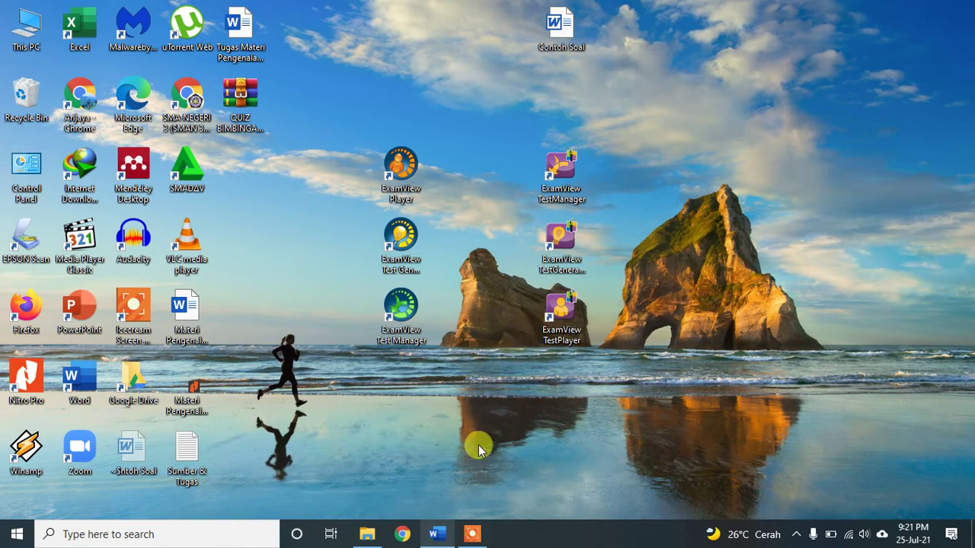
Switch to the Contoh Soal document in Word and examine the MULTIPLE CHOICE heading above the questions
{"action": "left_click", "coordinate": [440, 535]}
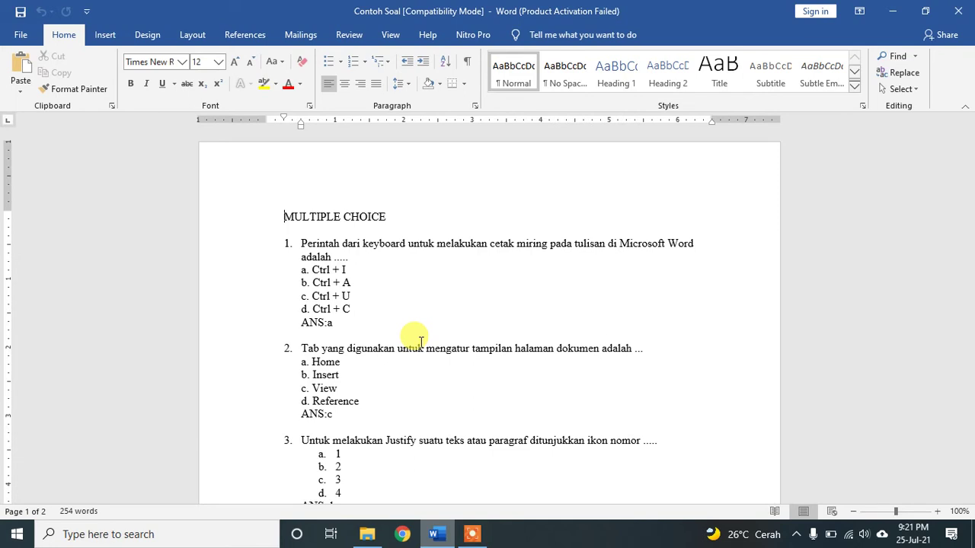
{"action": "scroll", "coordinate": [381, 305], "scroll_direction": "down", "scroll_amount": 2}
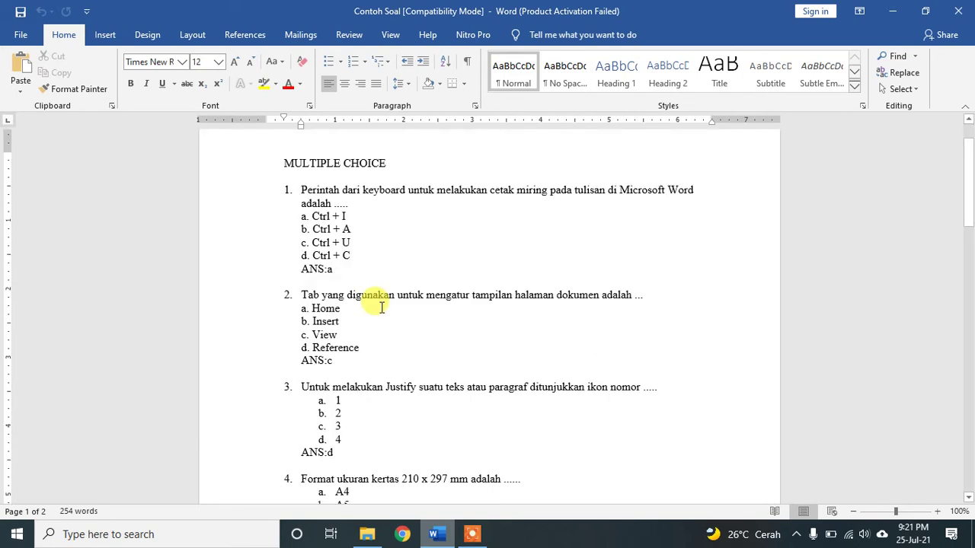
{"action": "scroll", "coordinate": [370, 259], "scroll_direction": "up", "scroll_amount": 2}
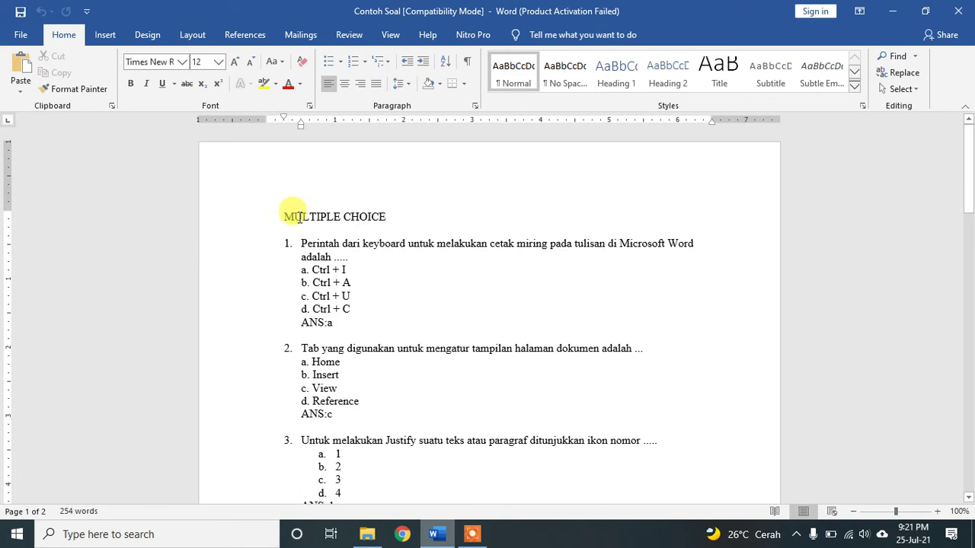
{"action": "left_click_drag", "start_coordinate": [283, 217], "coordinate": [391, 220]}
{"action": "left_click", "coordinate": [404, 222]}
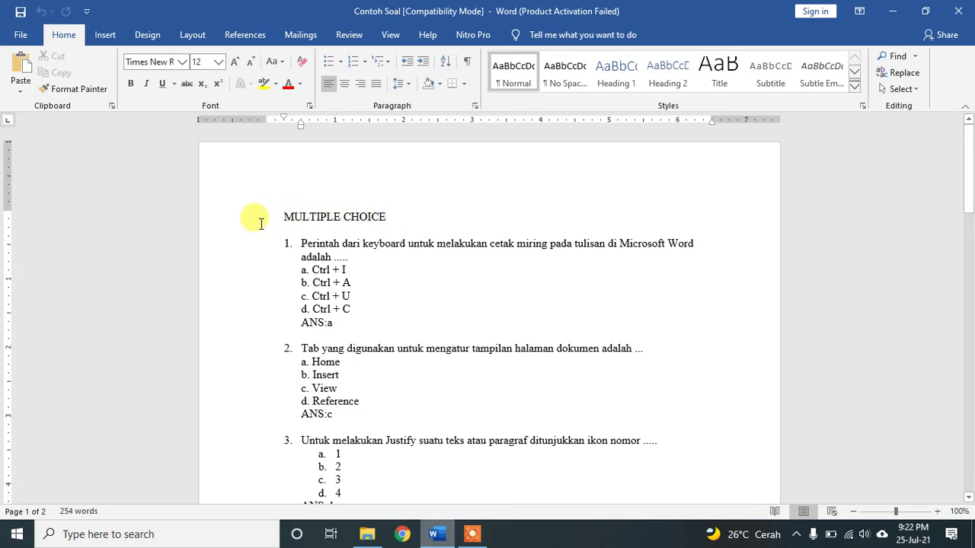
Review the layout of all numbered questions, their lettered options and ANS lines through the end of the document
{"action": "scroll", "coordinate": [260, 224], "scroll_direction": "down", "scroll_amount": 1}
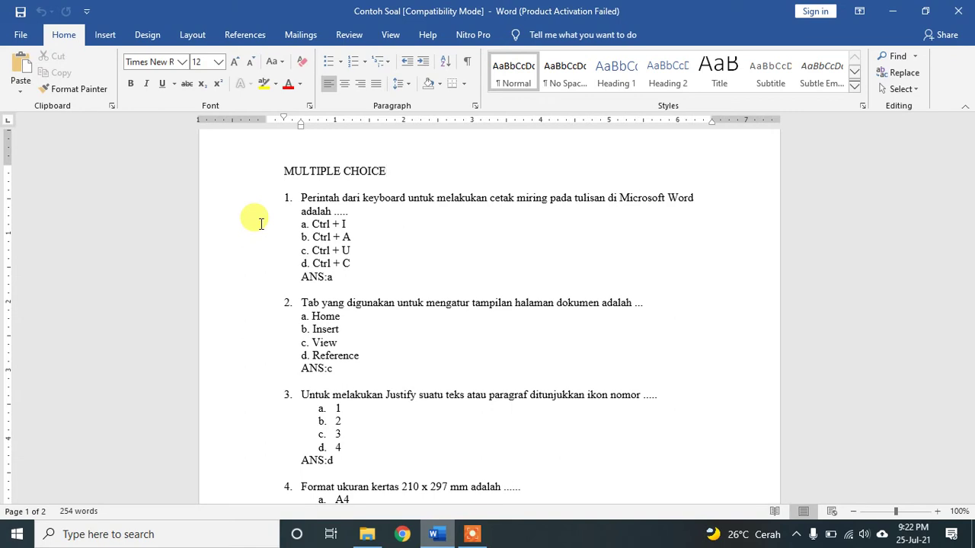
{"action": "scroll", "coordinate": [260, 223], "scroll_direction": "down", "scroll_amount": 1}
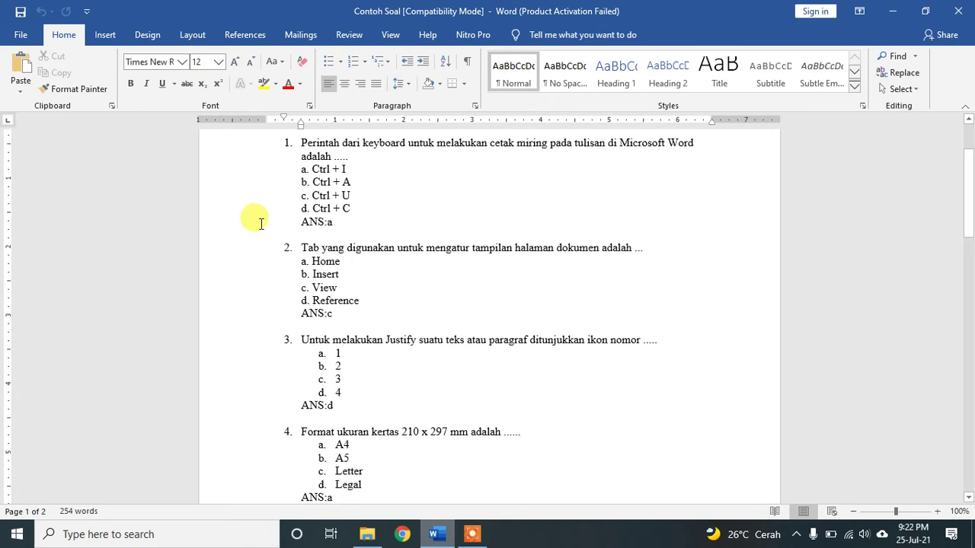
{"action": "scroll", "coordinate": [261, 224], "scroll_direction": "up", "scroll_amount": 1}
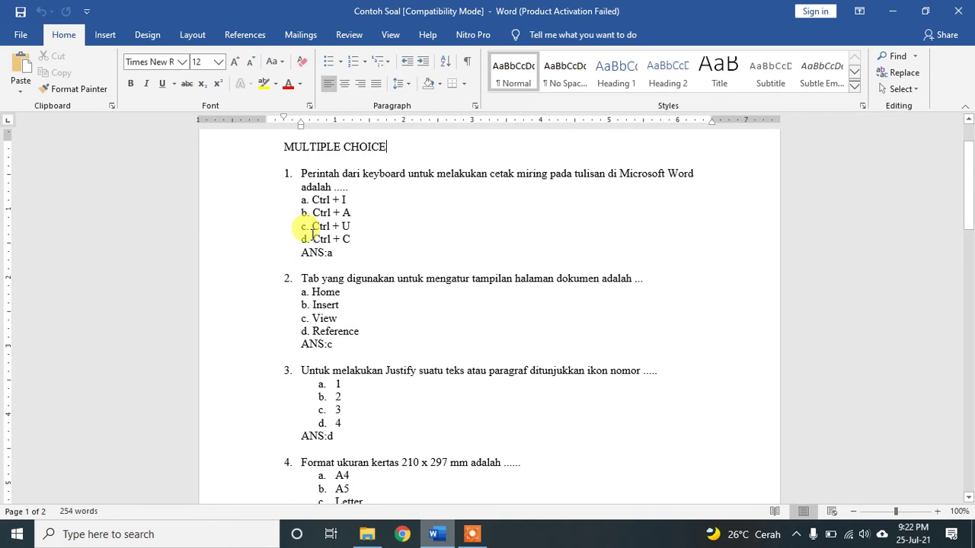
{"action": "scroll", "coordinate": [312, 232], "scroll_direction": "down", "scroll_amount": 3}
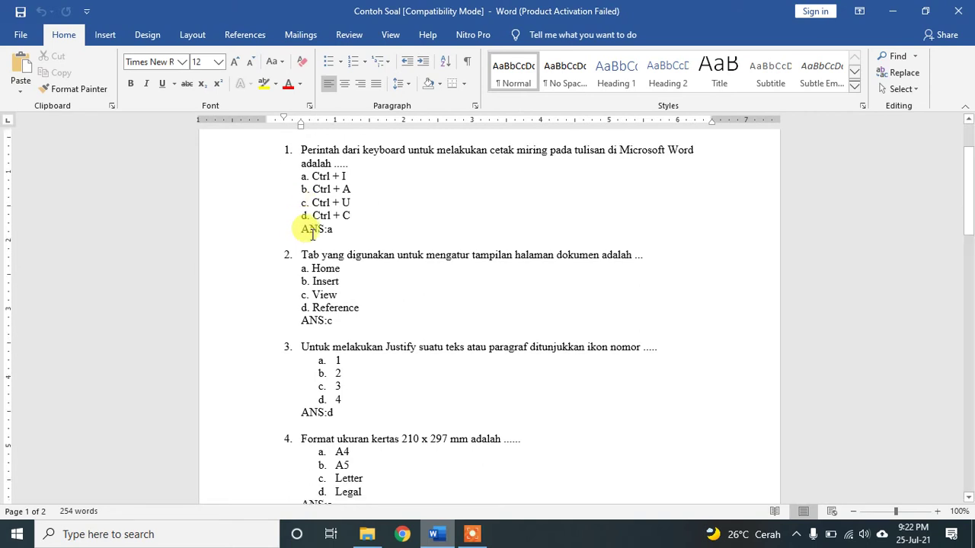
{"action": "scroll", "coordinate": [311, 234], "scroll_direction": "down", "scroll_amount": 3}
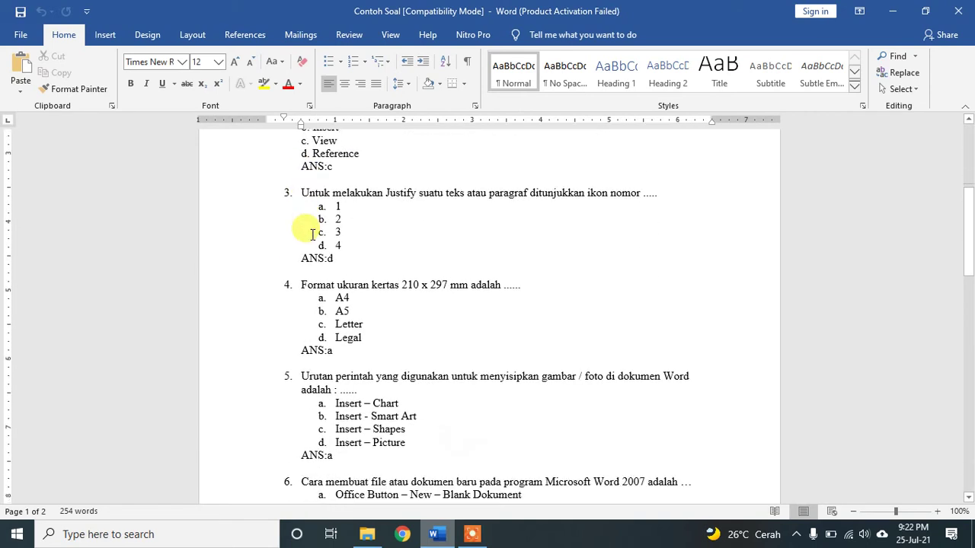
{"action": "scroll", "coordinate": [311, 233], "scroll_direction": "down", "scroll_amount": 3}
{"action": "scroll", "coordinate": [312, 233], "scroll_direction": "down", "scroll_amount": 6}
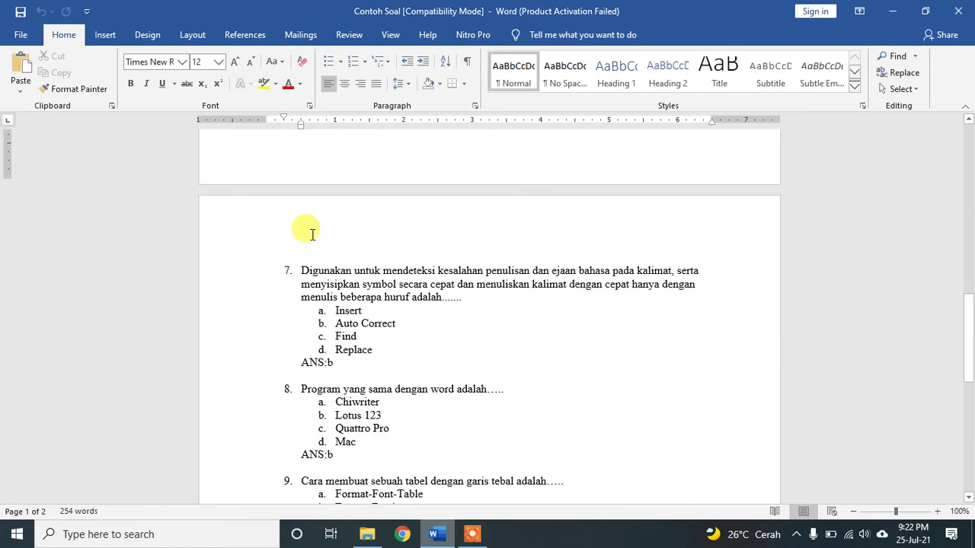
{"action": "scroll", "coordinate": [311, 234], "scroll_direction": "down", "scroll_amount": 7}
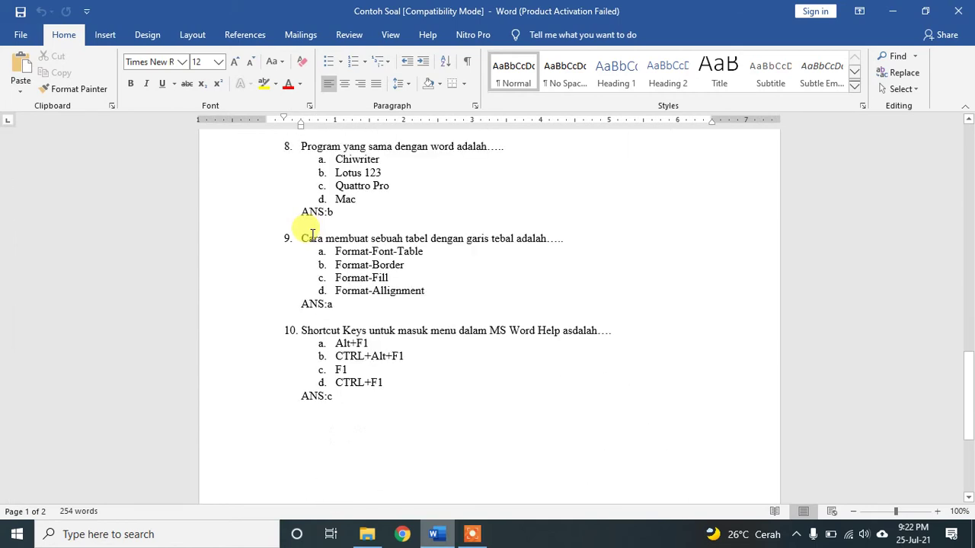
{"action": "scroll", "coordinate": [311, 233], "scroll_direction": "up", "scroll_amount": 15}
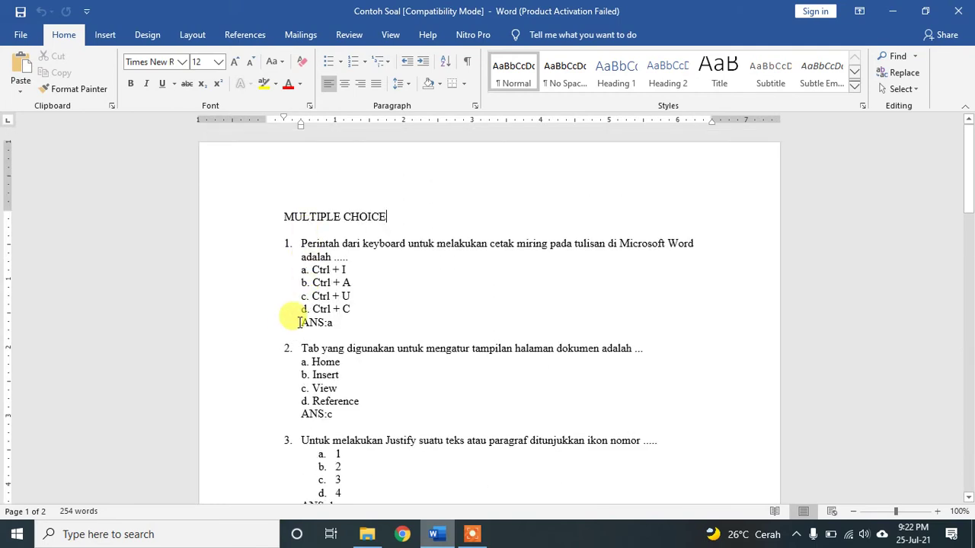
Examine how the ANS line under question 1 gives the letter of the matching answer option
{"action": "left_click", "coordinate": [300, 322]}
{"action": "key", "text": "Right"}
{"action": "key", "text": "Right"}
{"action": "key", "text": "Right"}
{"action": "key", "text": "Right"}
{"action": "key", "text": "shift+Right"}
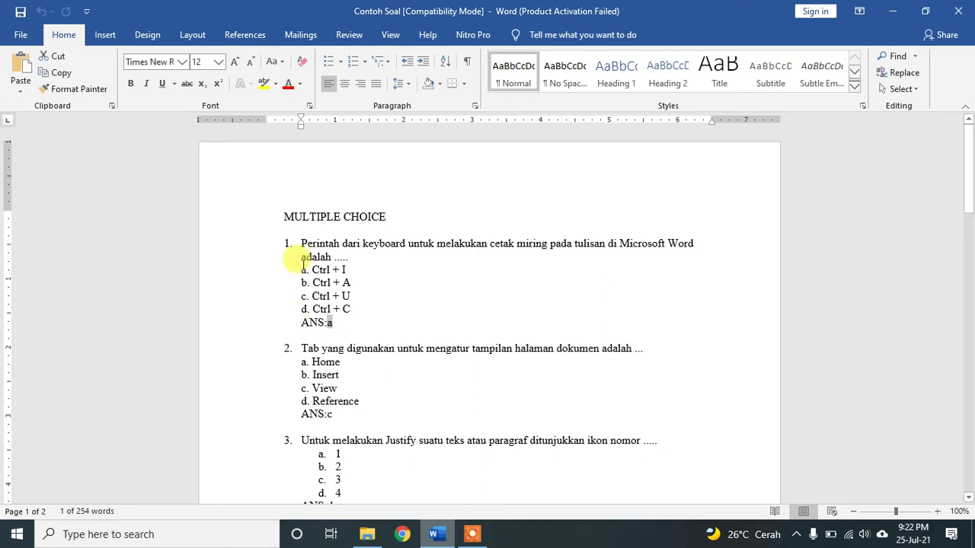
{"action": "left_click_drag", "start_coordinate": [301, 270], "coordinate": [347, 269]}
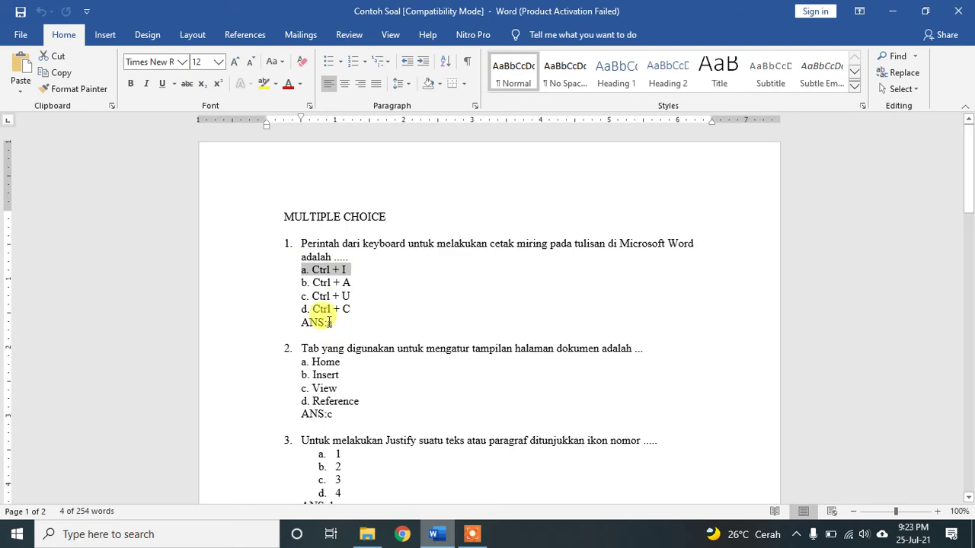
{"action": "left_click", "coordinate": [329, 322]}
{"action": "left_click", "coordinate": [248, 328]}
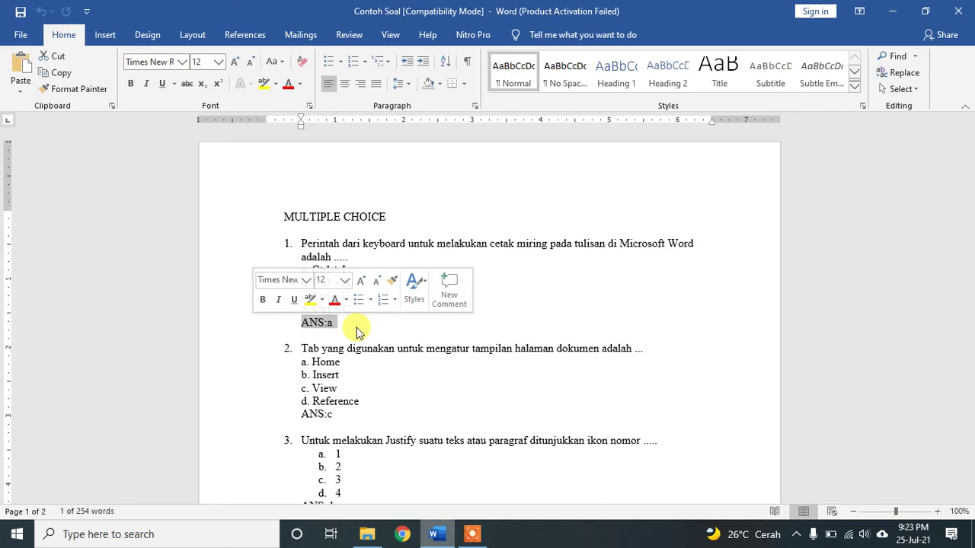
{"action": "scroll", "coordinate": [356, 329], "scroll_direction": "down", "scroll_amount": 1}
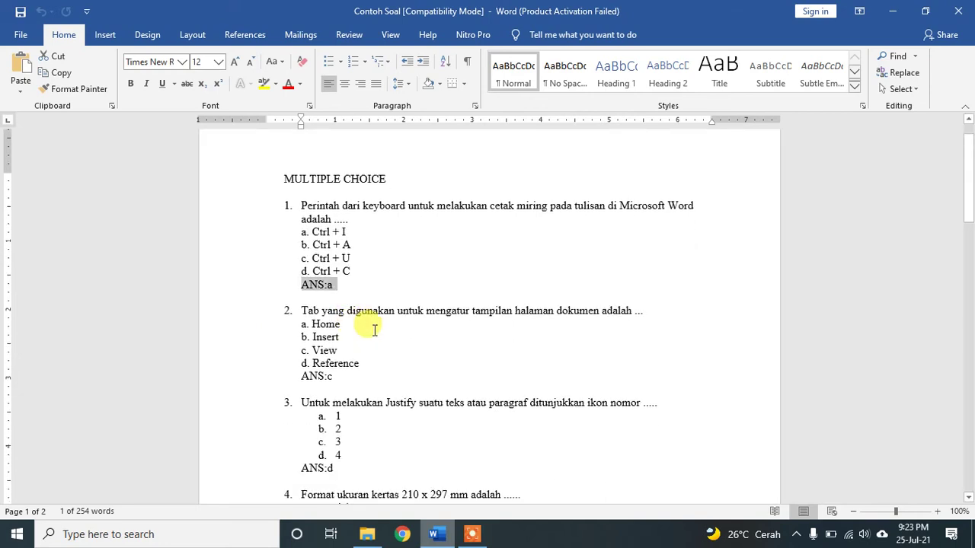
{"action": "left_click", "coordinate": [374, 329]}
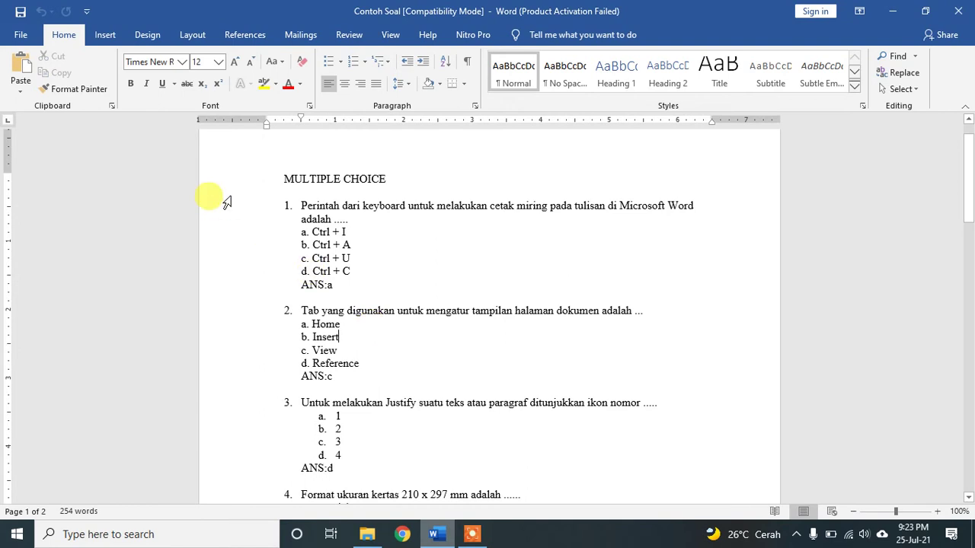
Save a copy of the document to the Desktop as "Contoh Soal Fix" in Rich Text Format
{"action": "left_click", "coordinate": [23, 36]}
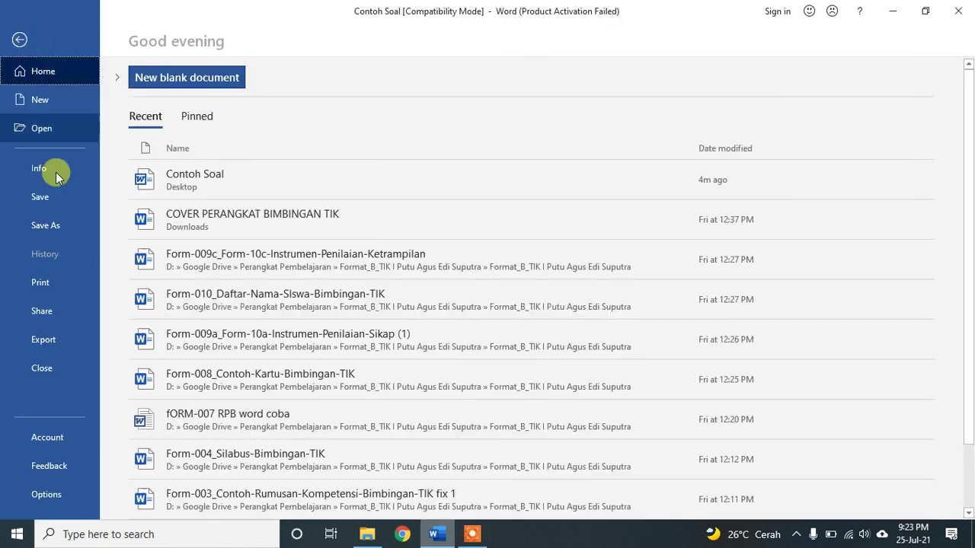
{"action": "left_click", "coordinate": [51, 224]}
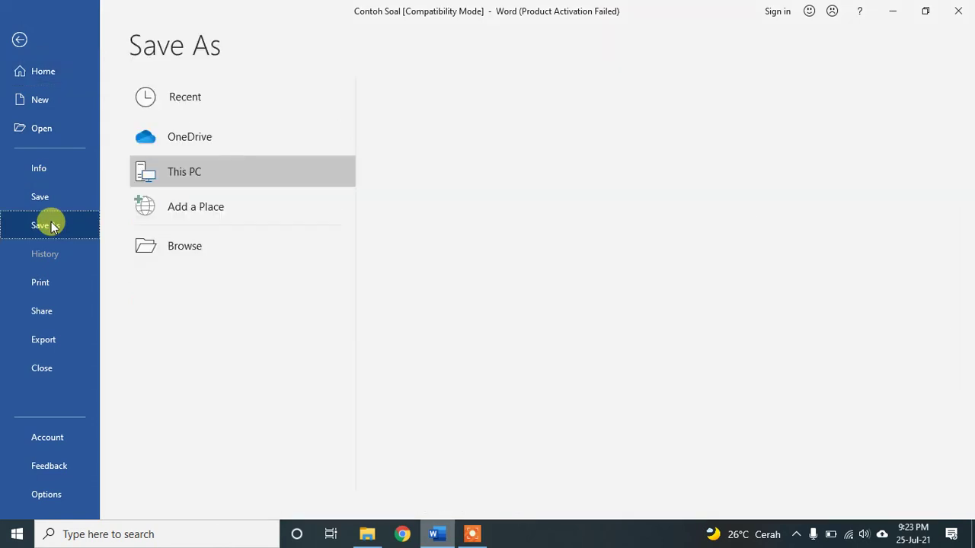
{"action": "left_click", "coordinate": [176, 246]}
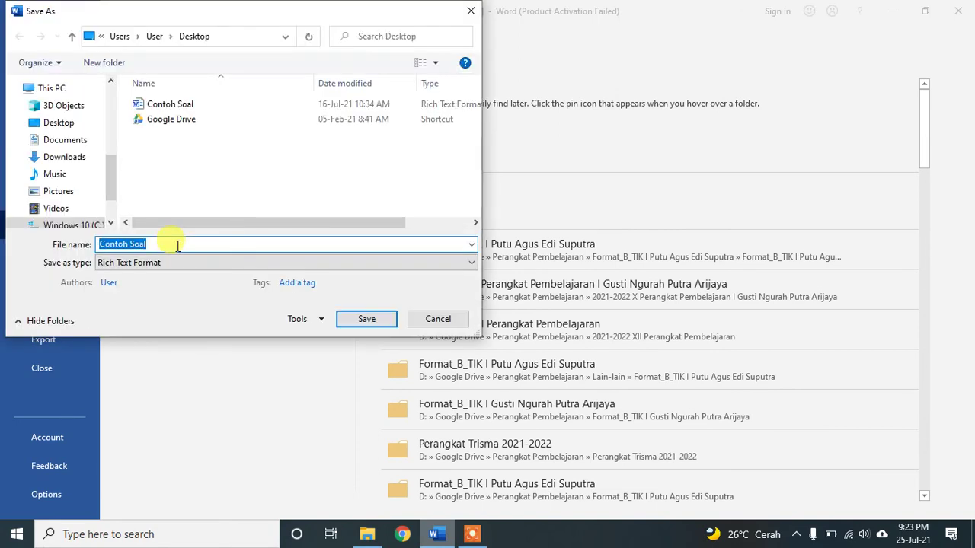
{"action": "left_click", "coordinate": [68, 126]}
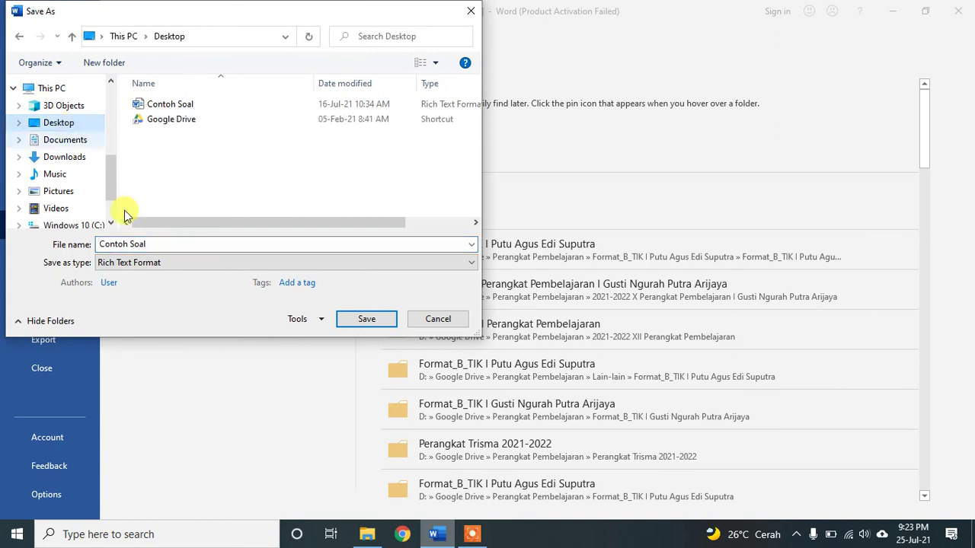
{"action": "left_click", "coordinate": [168, 244]}
{"action": "left_click", "coordinate": [168, 243]}
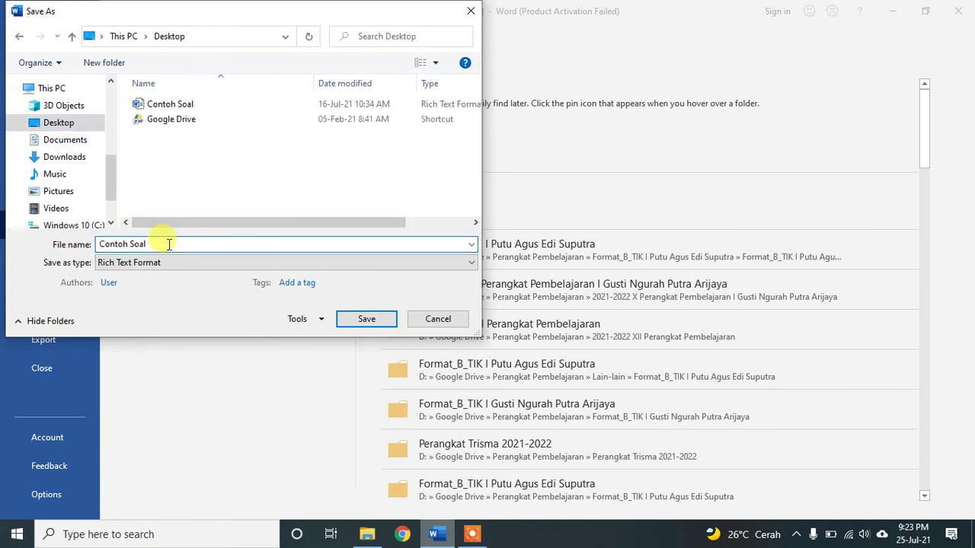
{"action": "type", "text": "Fix"}
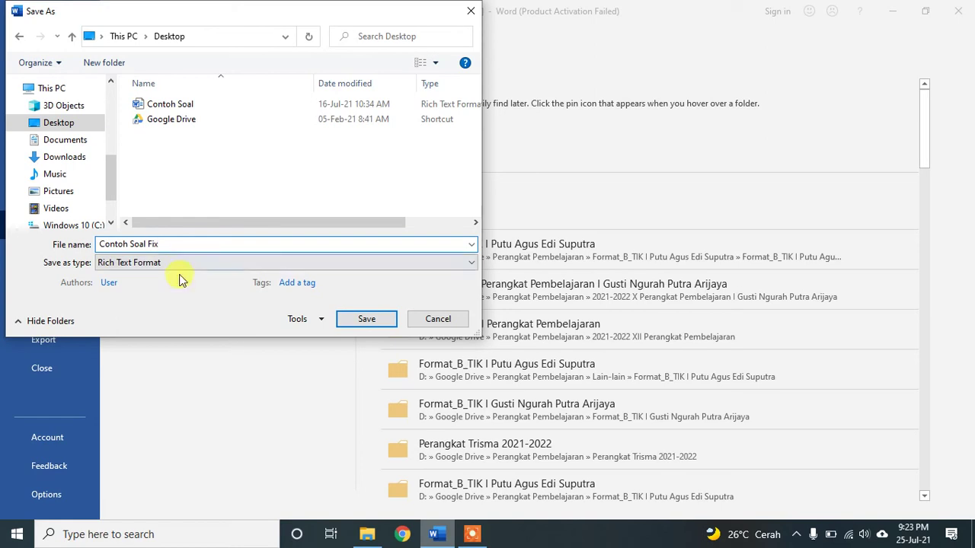
{"action": "left_click", "coordinate": [123, 263]}
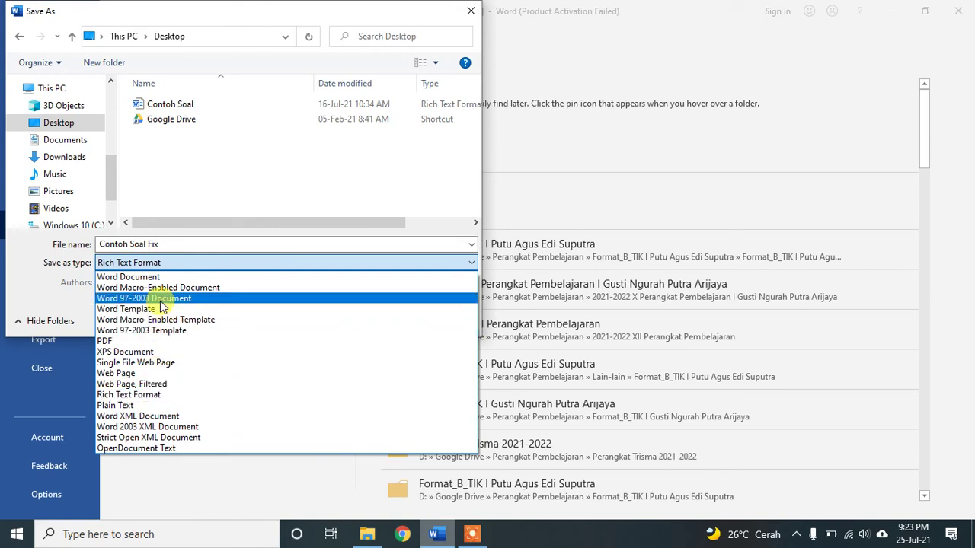
{"action": "left_click", "coordinate": [150, 394]}
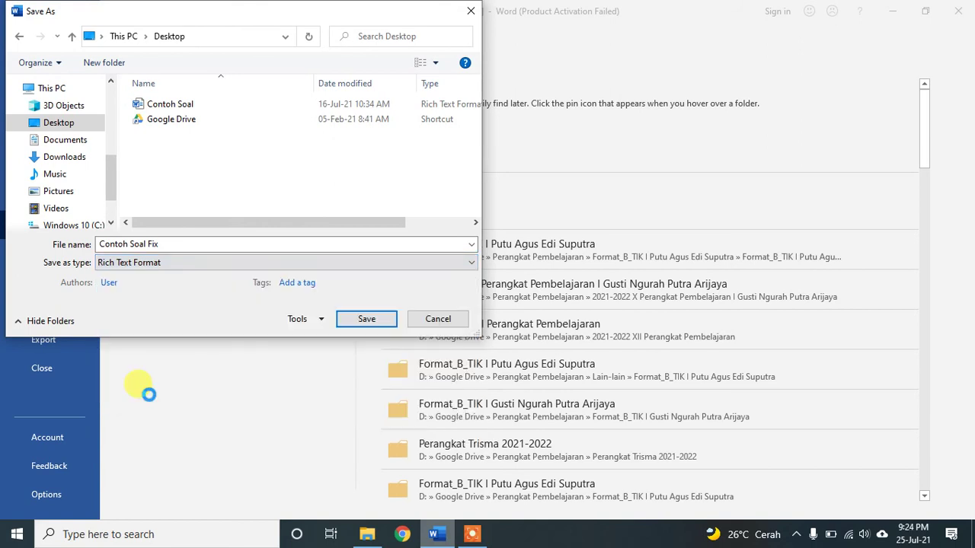
{"action": "left_click", "coordinate": [364, 320]}
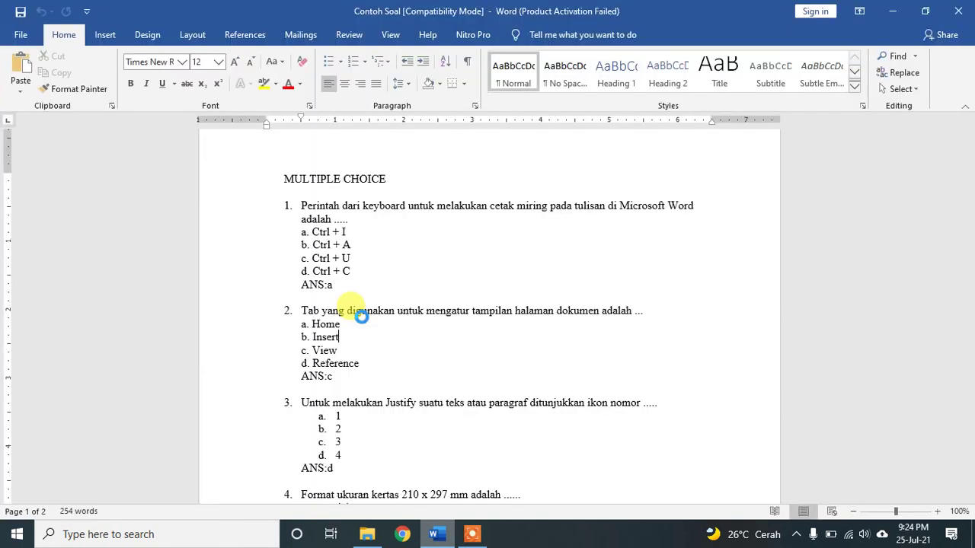
Minimize Word and move the Contoh Soal Fix file on the desktop beside the ExamView TestManager shortcut
{"action": "left_click", "coordinate": [897, 13]}
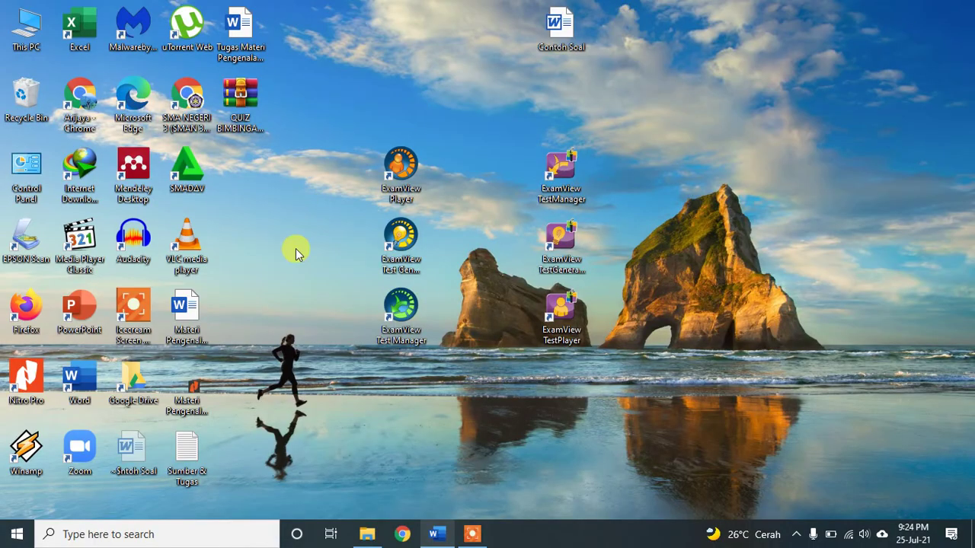
{"action": "left_click_drag", "start_coordinate": [136, 457], "coordinate": [509, 176]}
{"action": "left_click", "coordinate": [494, 279]}
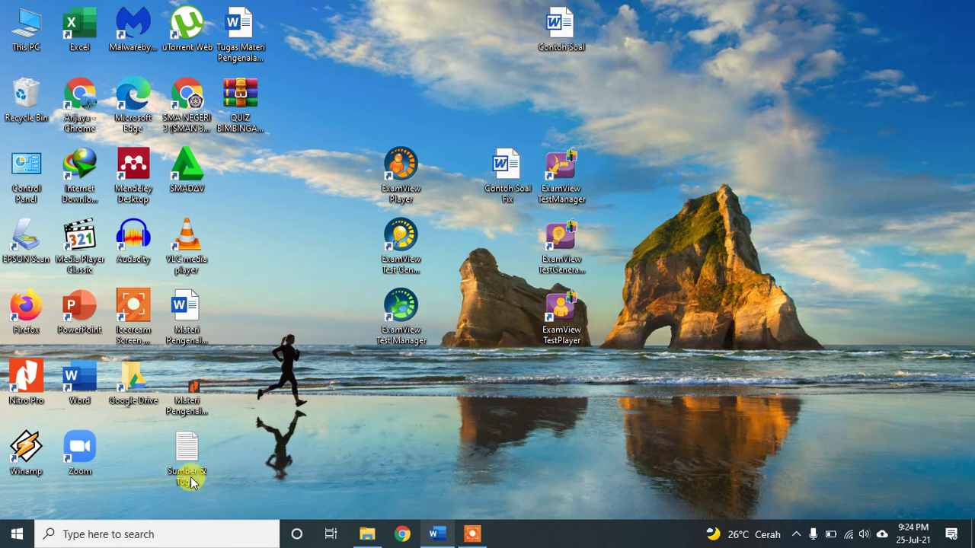
Search Windows for "examv" and launch ExamView ImportUtility
{"action": "left_click", "coordinate": [17, 534]}
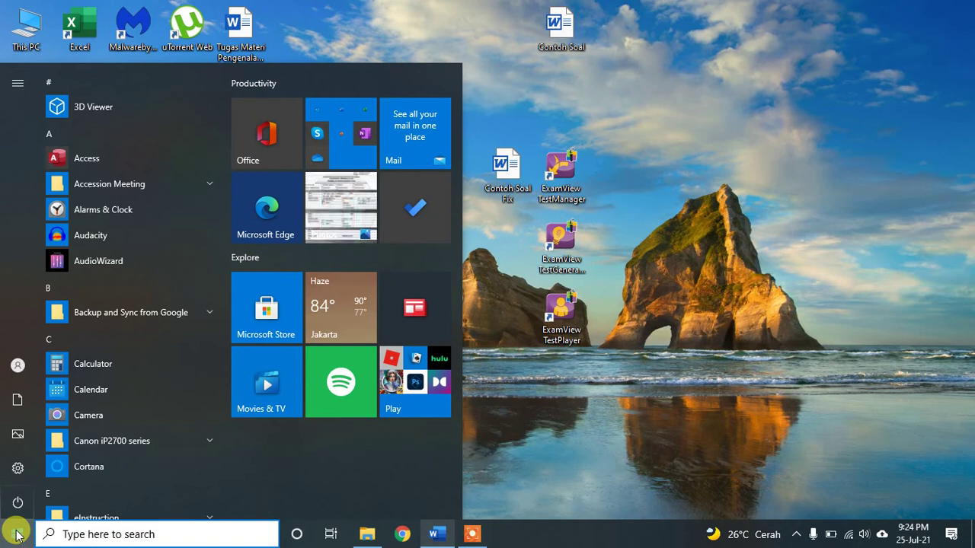
{"action": "type", "text": "exam"}
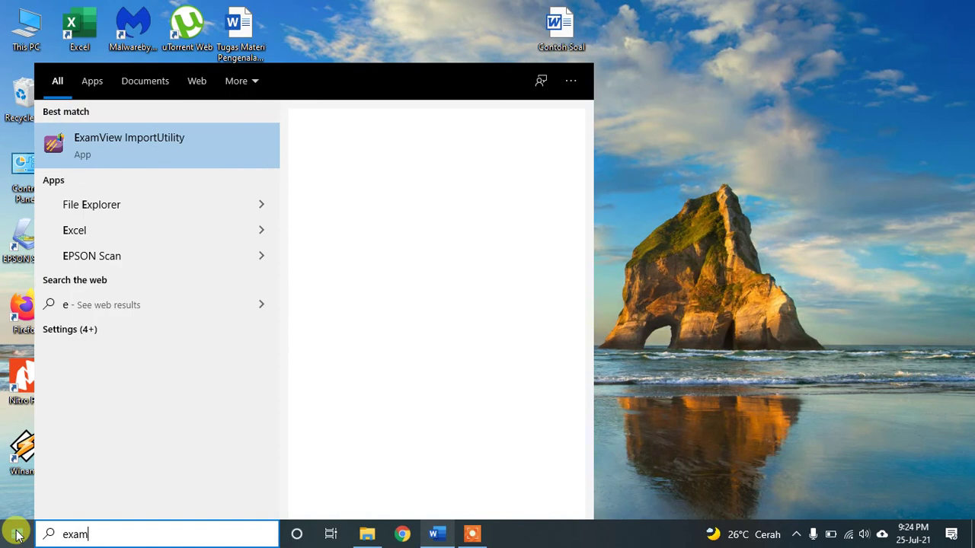
{"action": "type", "text": "v"}
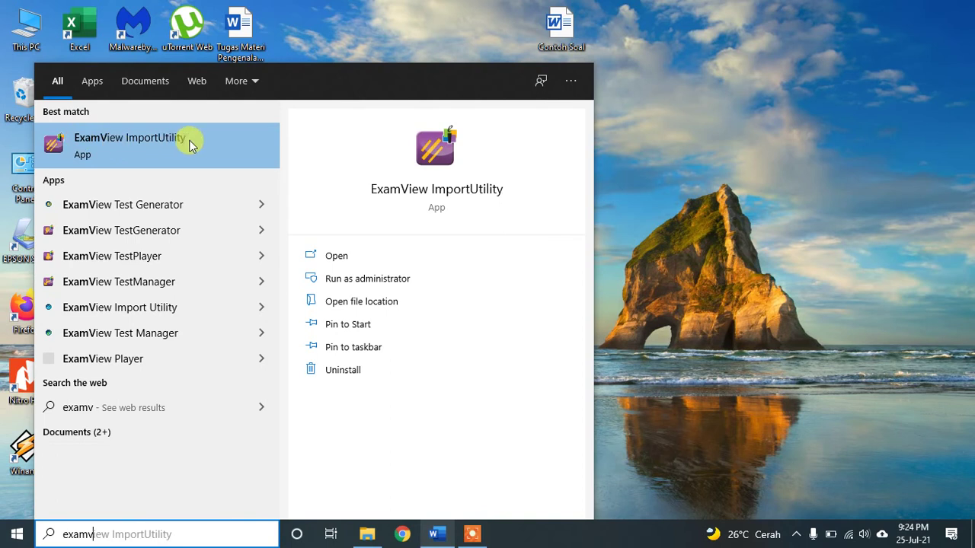
{"action": "left_click", "coordinate": [150, 144]}
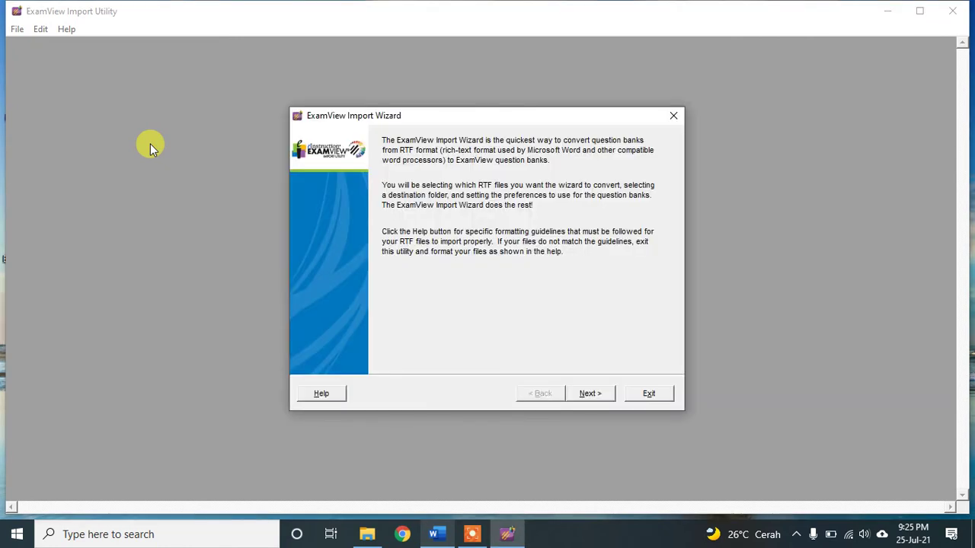
Add Contoh Soal Fix.rtf from the Desktop folder to the list of files to import
{"action": "left_click", "coordinate": [589, 393]}
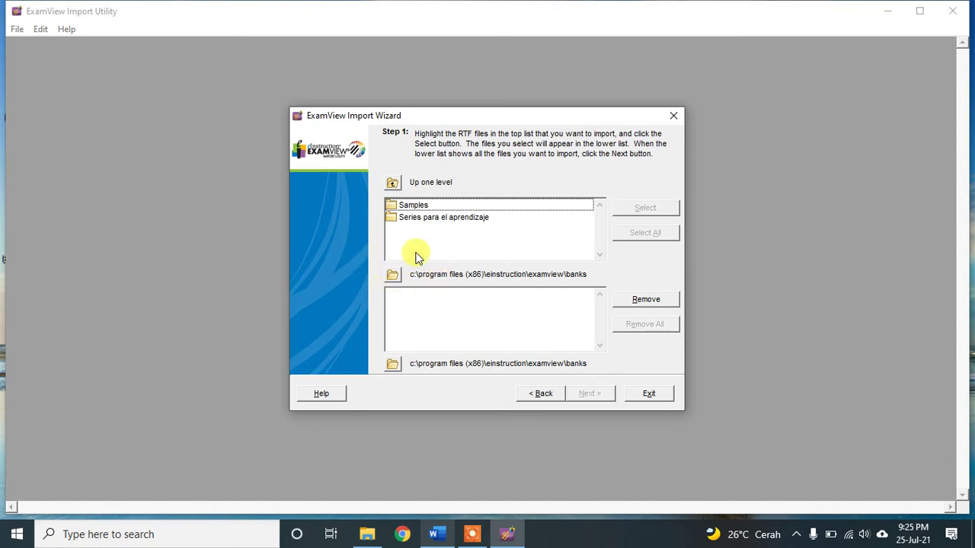
{"action": "left_click", "coordinate": [393, 276]}
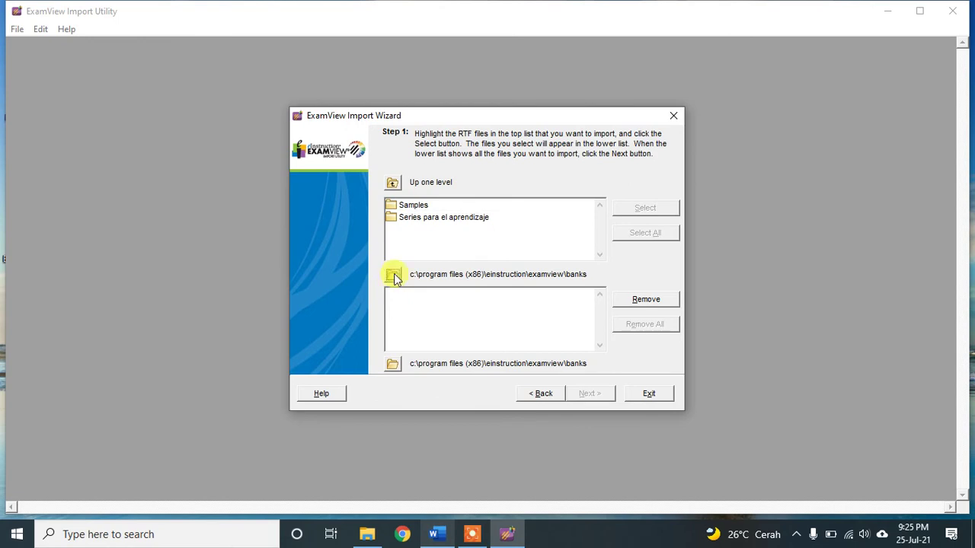
{"action": "left_click_drag", "start_coordinate": [587, 248], "coordinate": [588, 211]}
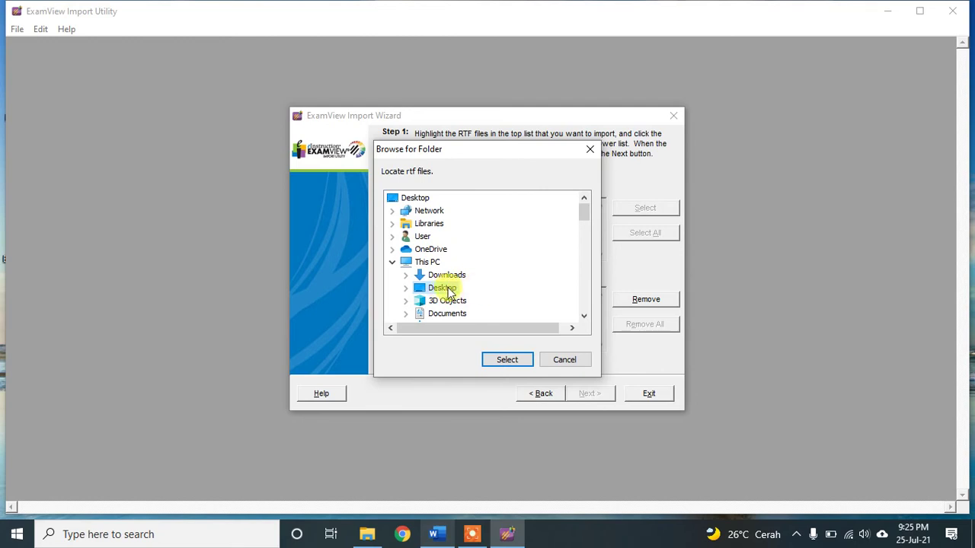
{"action": "left_click", "coordinate": [503, 359]}
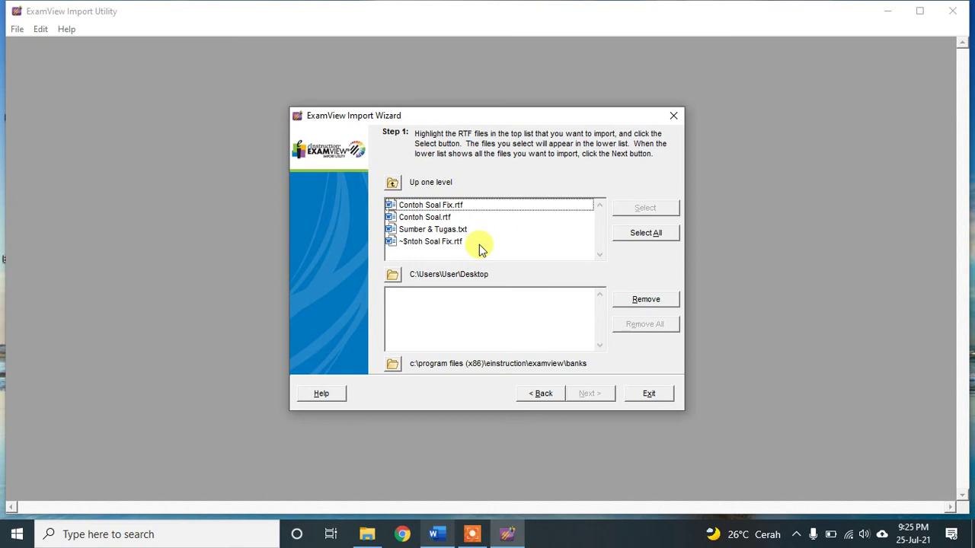
{"action": "left_click", "coordinate": [443, 207]}
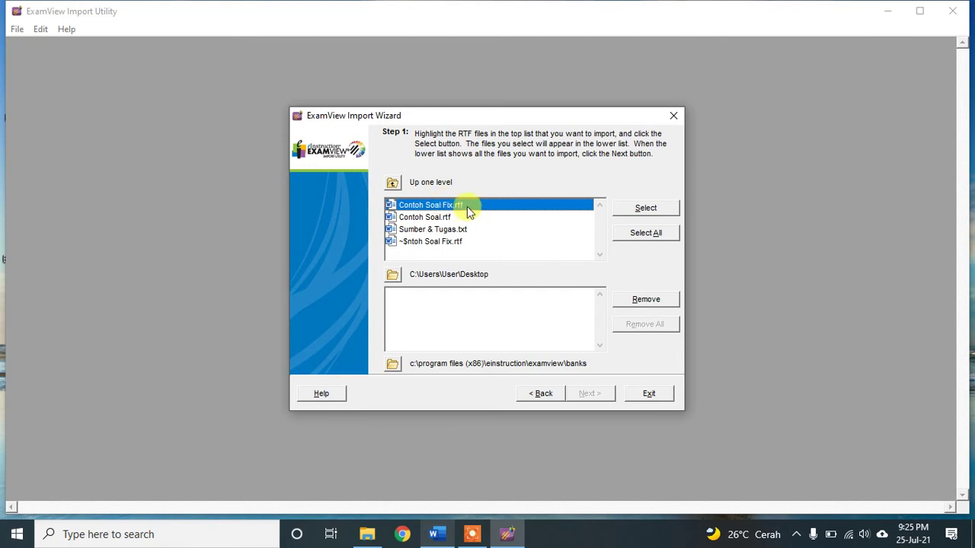
{"action": "left_click", "coordinate": [636, 210]}
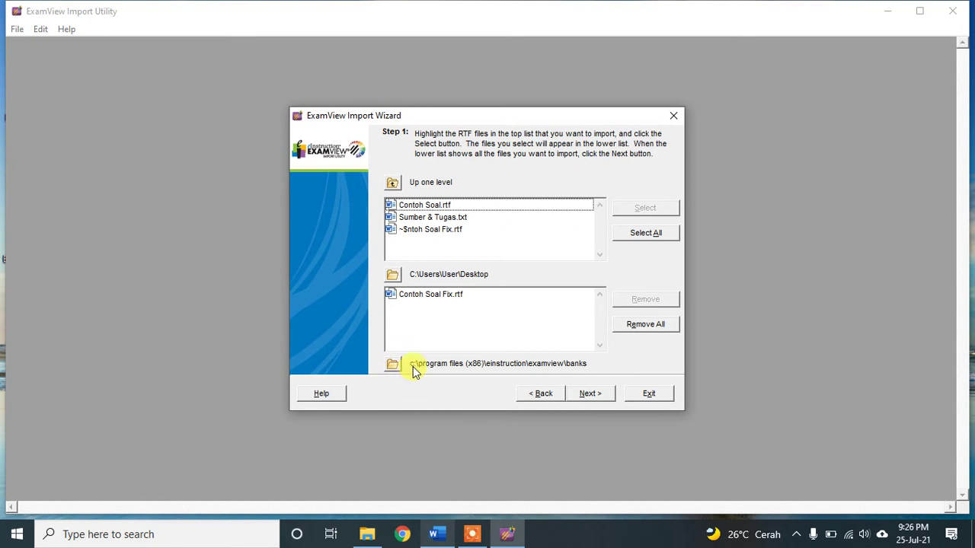
Set Desktop as the destination folder for the converted bank files and continue to the question bank preferences
{"action": "left_click", "coordinate": [392, 363]}
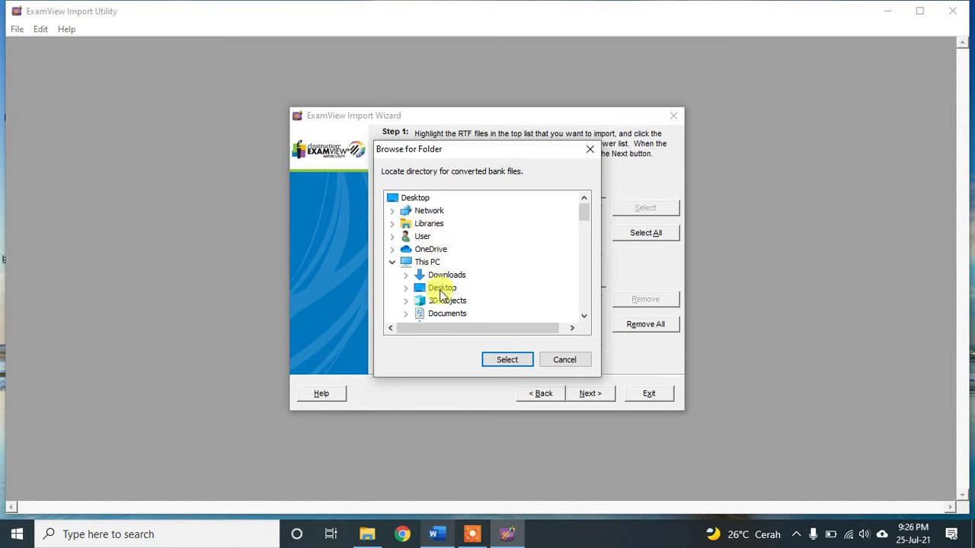
{"action": "left_click", "coordinate": [442, 291]}
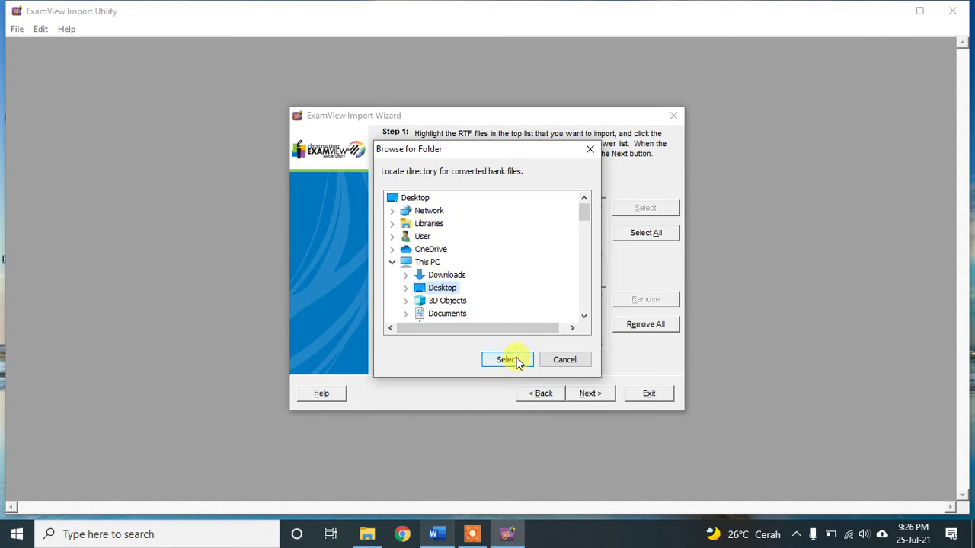
{"action": "left_click", "coordinate": [507, 359]}
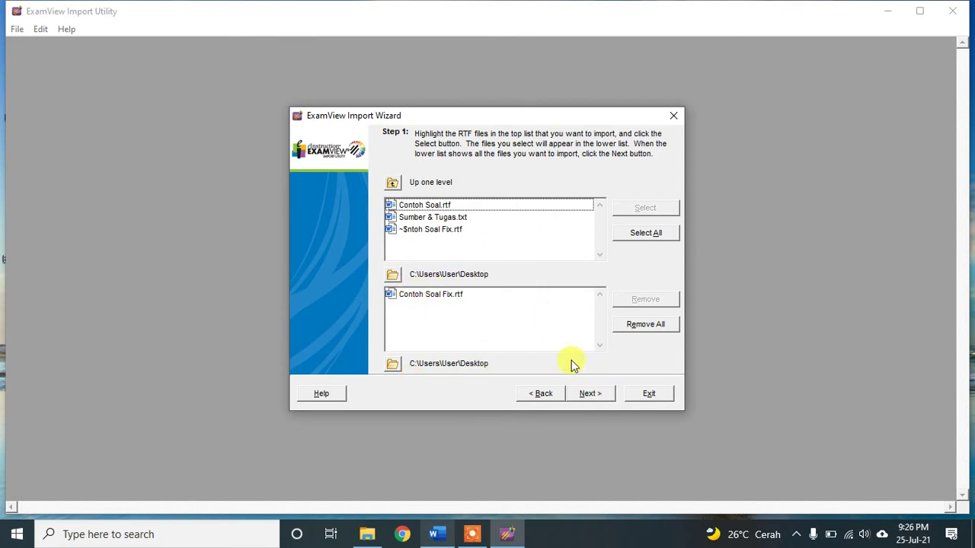
{"action": "left_click", "coordinate": [591, 393]}
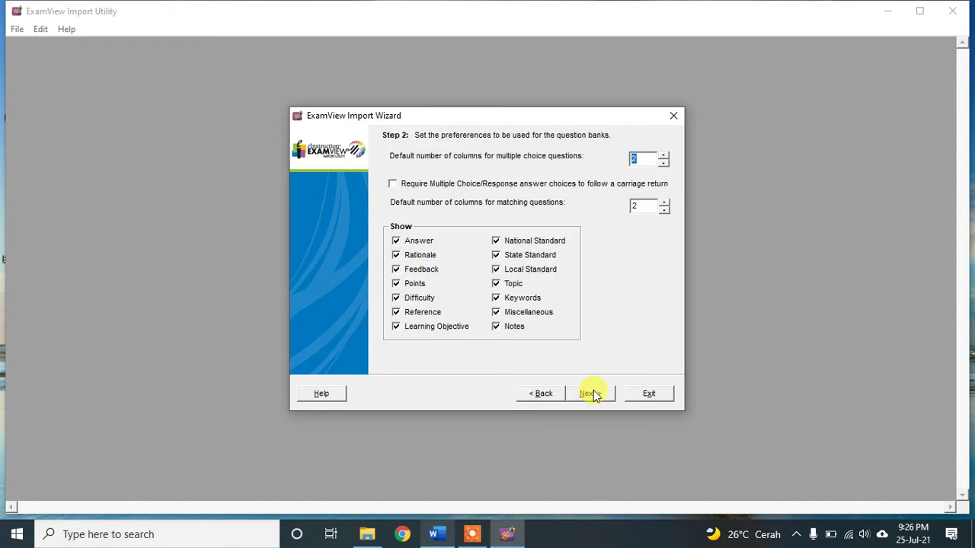
Set the default columns for multiple choice and matching questions to 1, and try to run the import with the other settings at their defaults
{"action": "left_click", "coordinate": [663, 165]}
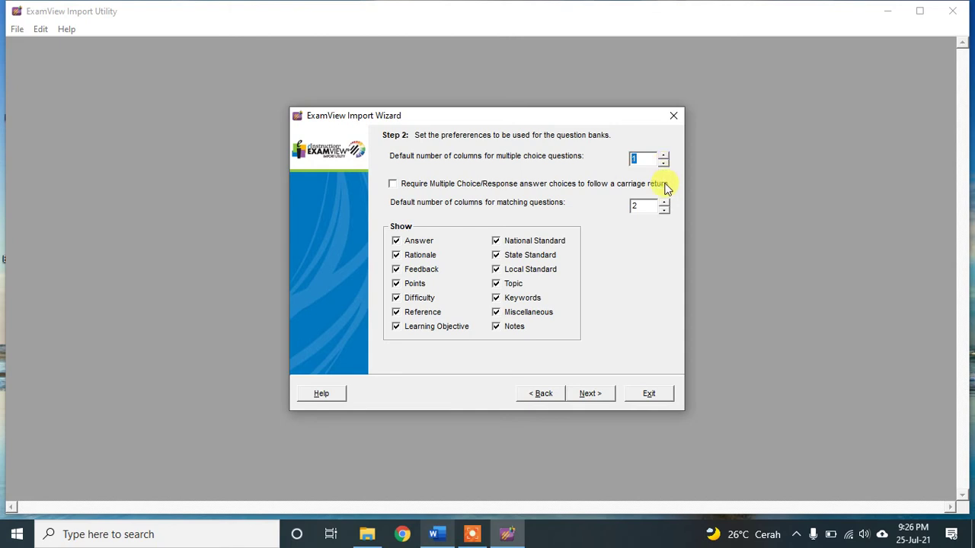
{"action": "left_click", "coordinate": [664, 211]}
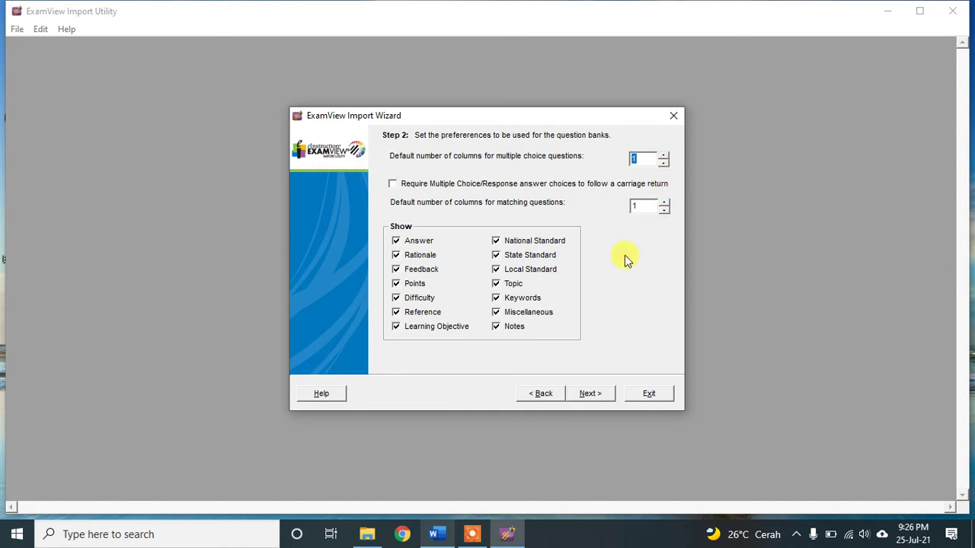
{"action": "left_click", "coordinate": [601, 396]}
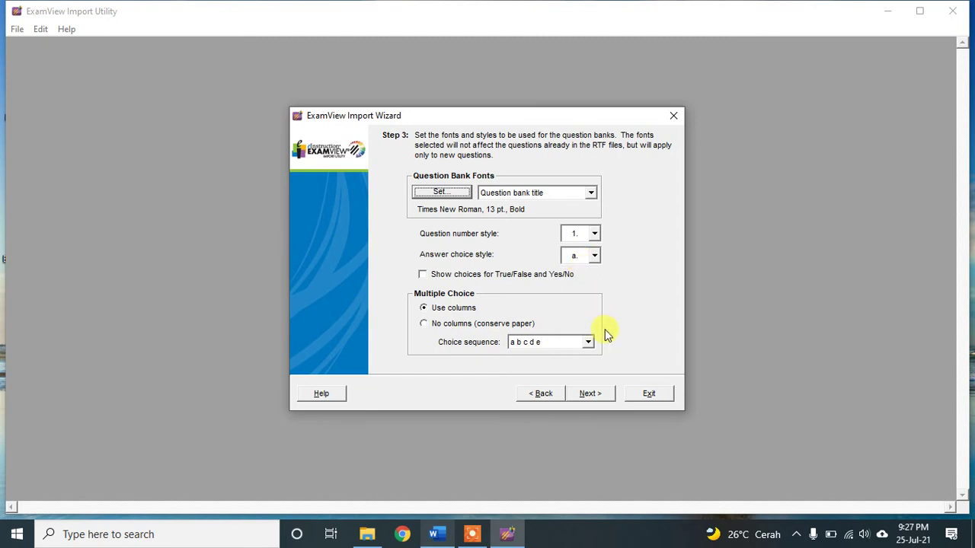
{"action": "left_click", "coordinate": [598, 391]}
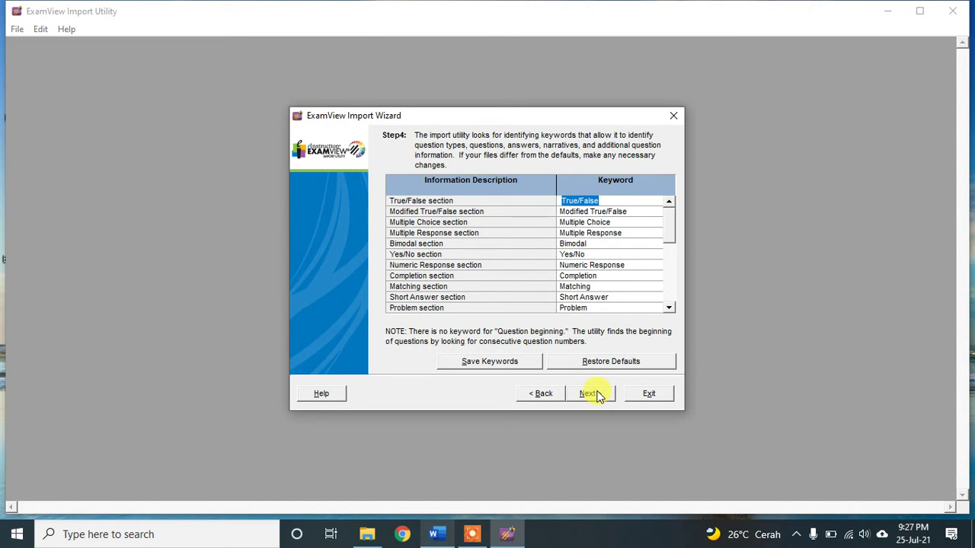
{"action": "left_click", "coordinate": [598, 395]}
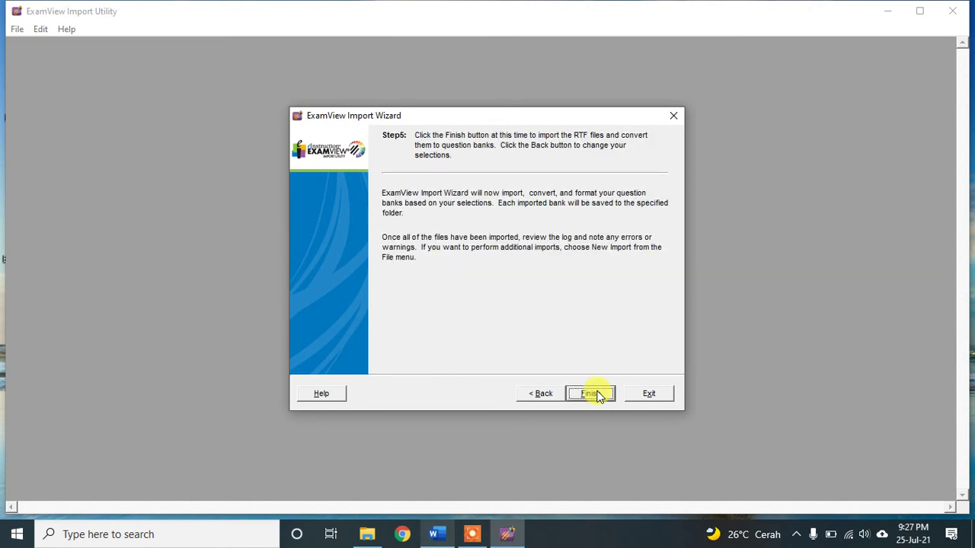
{"action": "left_click", "coordinate": [598, 394]}
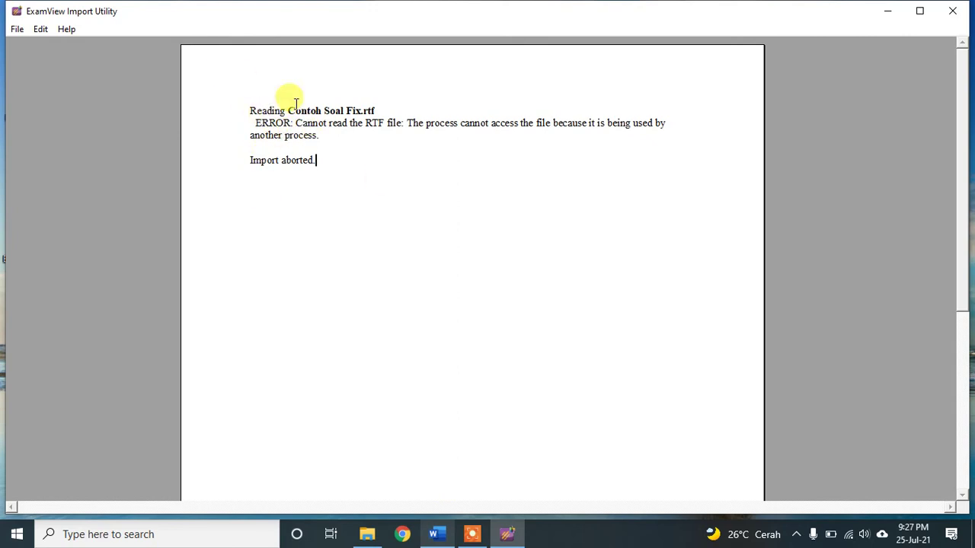
Switch to Word, close the Contoh Soal Fix document, and close the ExamView Import Utility
{"action": "left_click", "coordinate": [435, 533]}
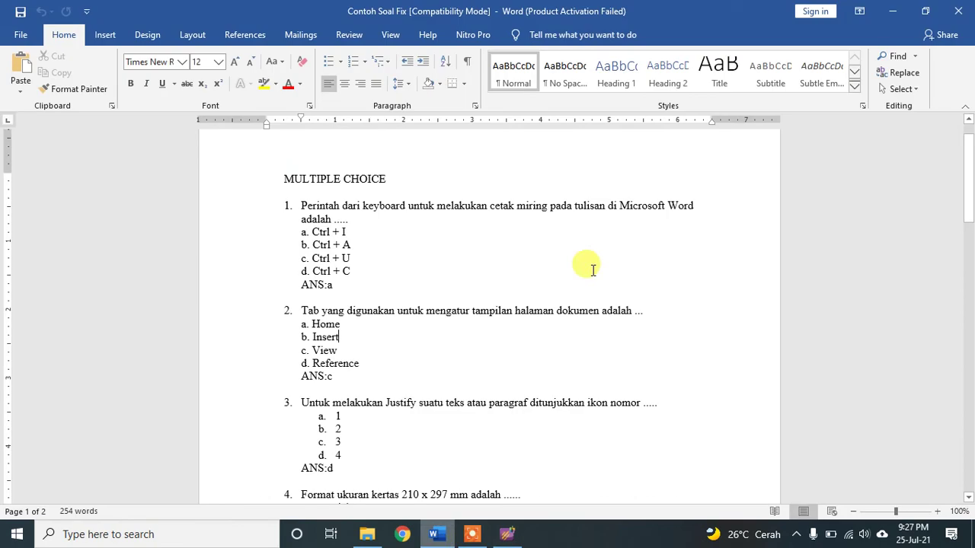
{"action": "left_click", "coordinate": [961, 12]}
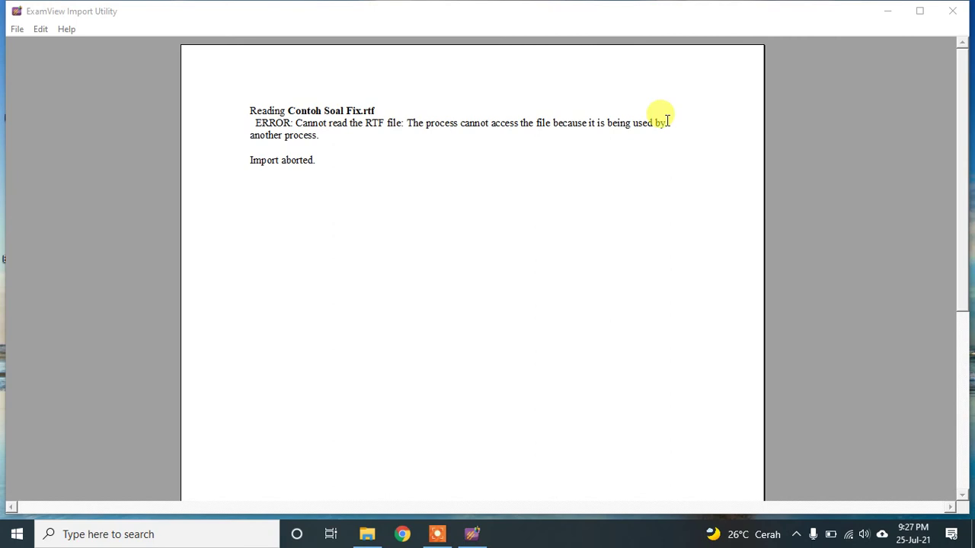
{"action": "left_click", "coordinate": [952, 10]}
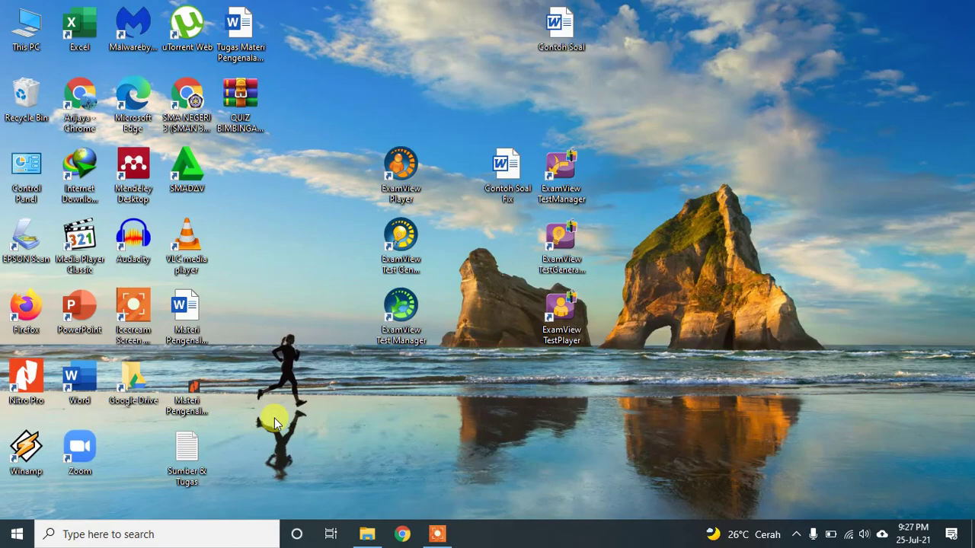
Search Windows for "examv" and relaunch ExamView ImportUtility
{"action": "left_click", "coordinate": [16, 536]}
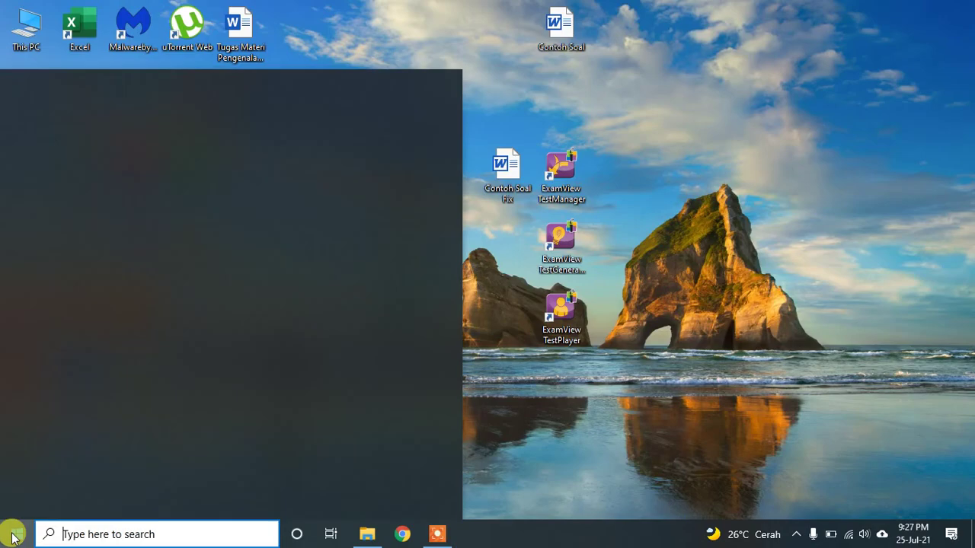
{"action": "type", "text": "exam"}
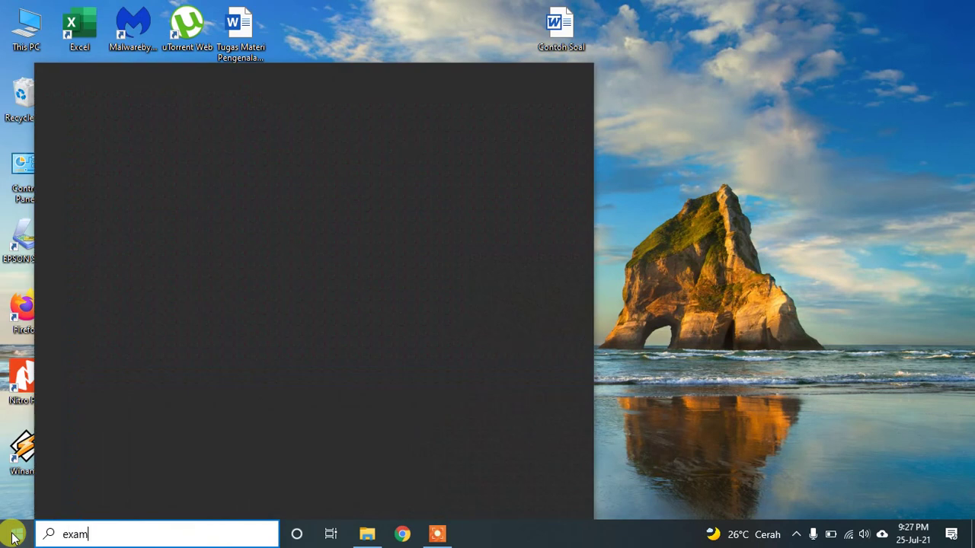
{"action": "type", "text": "vi"}
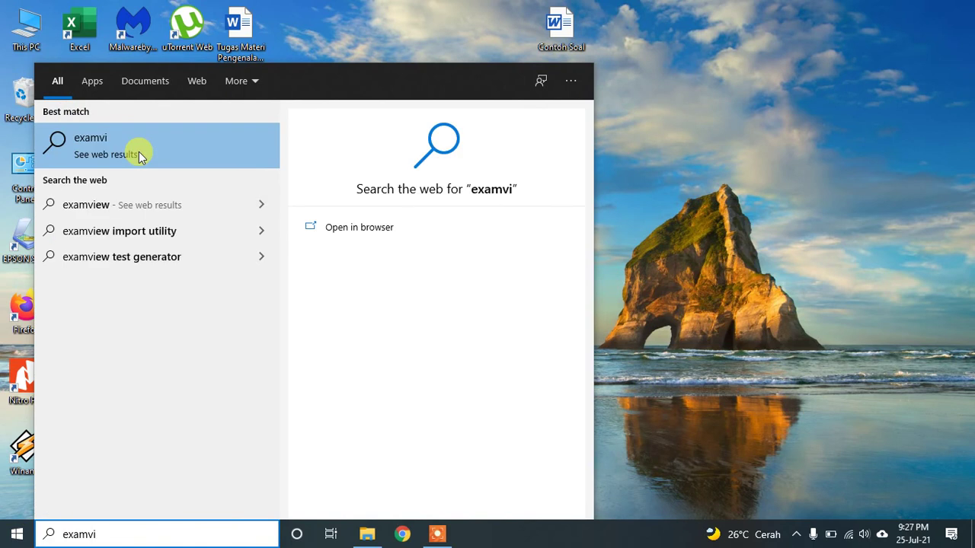
{"action": "key", "text": "BackSpace"}
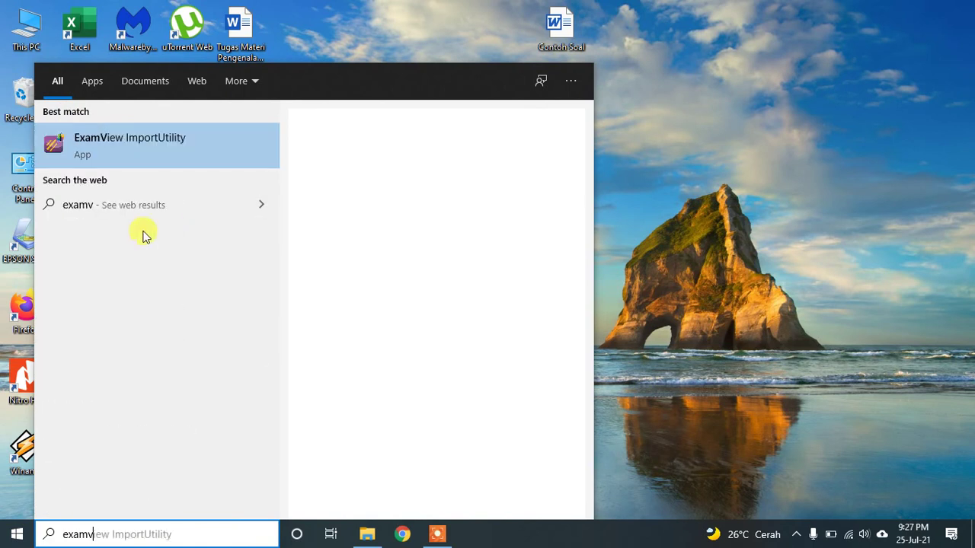
{"action": "left_click", "coordinate": [146, 157]}
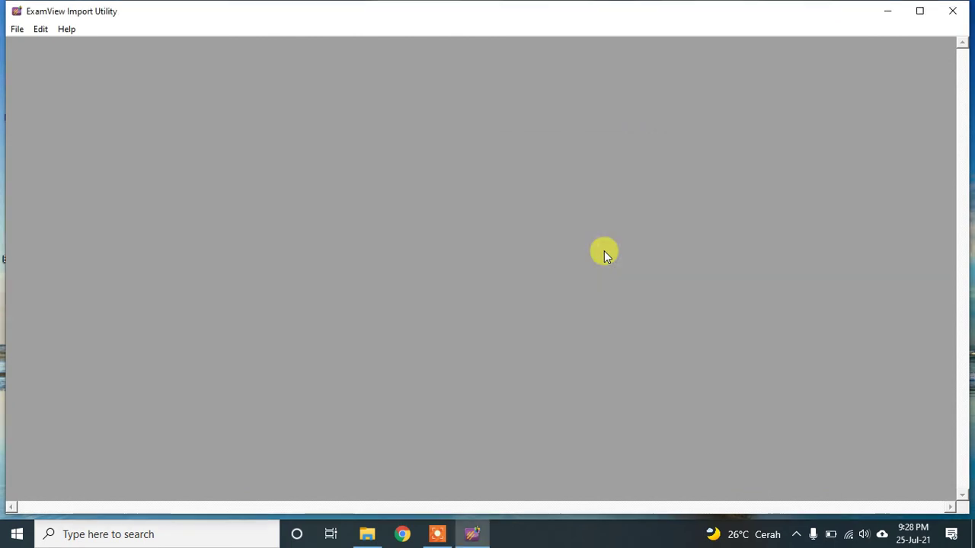
Start the import wizard, browse to the Desktop folder for RTF files, and add Contoh Soal Fix.rtf to the import list
{"action": "left_click", "coordinate": [591, 394]}
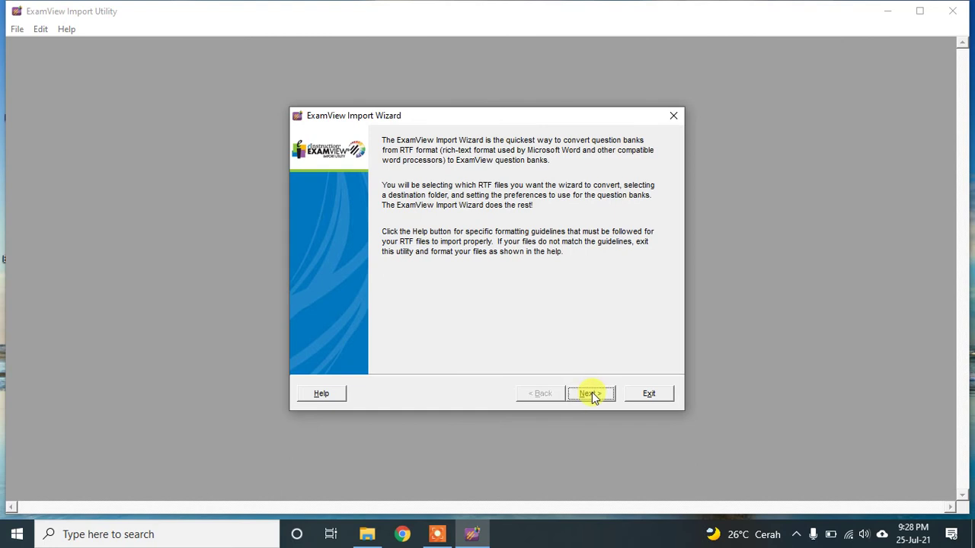
{"action": "left_click", "coordinate": [392, 273]}
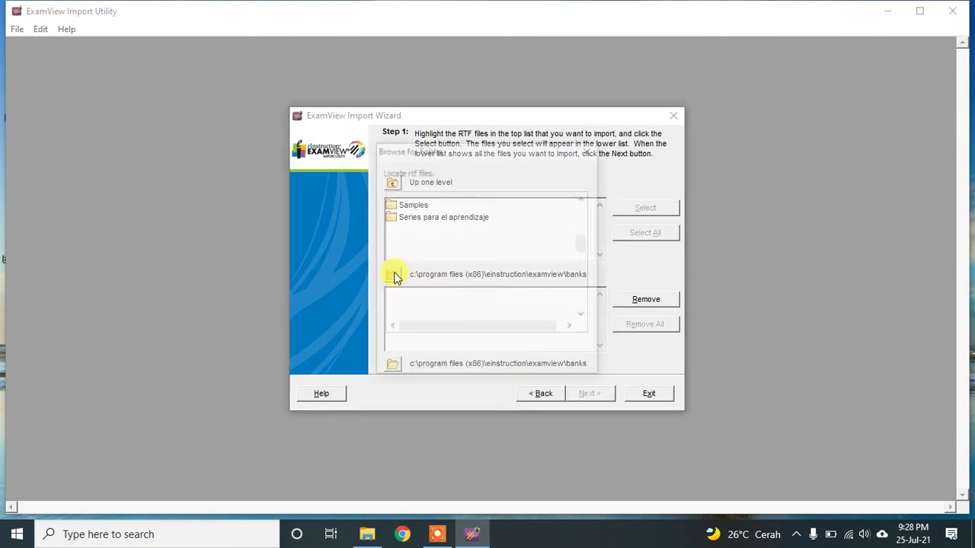
{"action": "scroll", "coordinate": [463, 224], "scroll_direction": "up", "scroll_amount": 10}
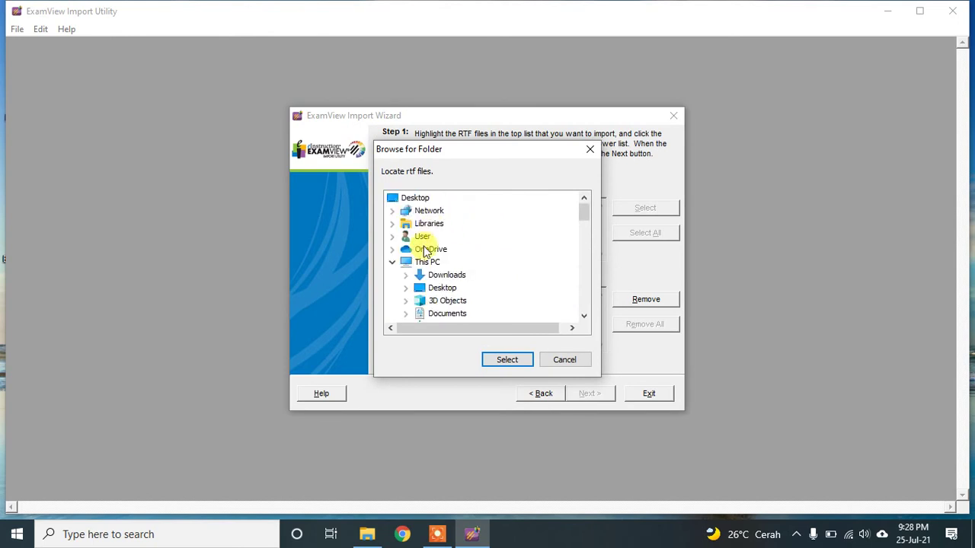
{"action": "left_click", "coordinate": [442, 288]}
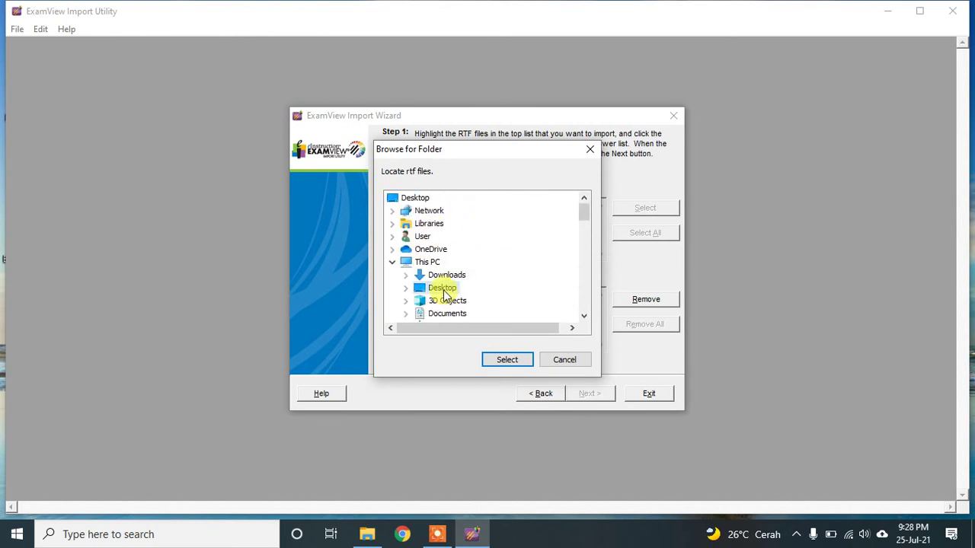
{"action": "left_click", "coordinate": [522, 360]}
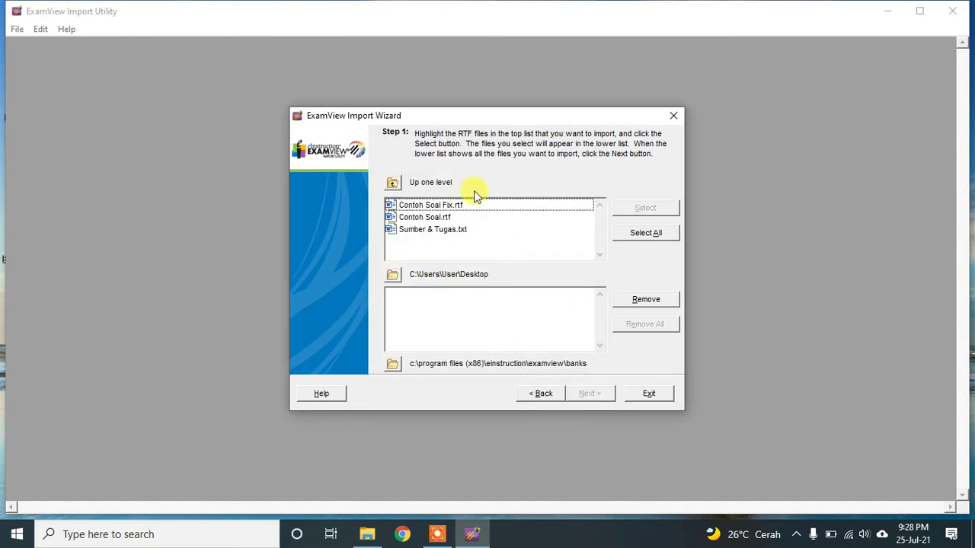
{"action": "left_click", "coordinate": [437, 207]}
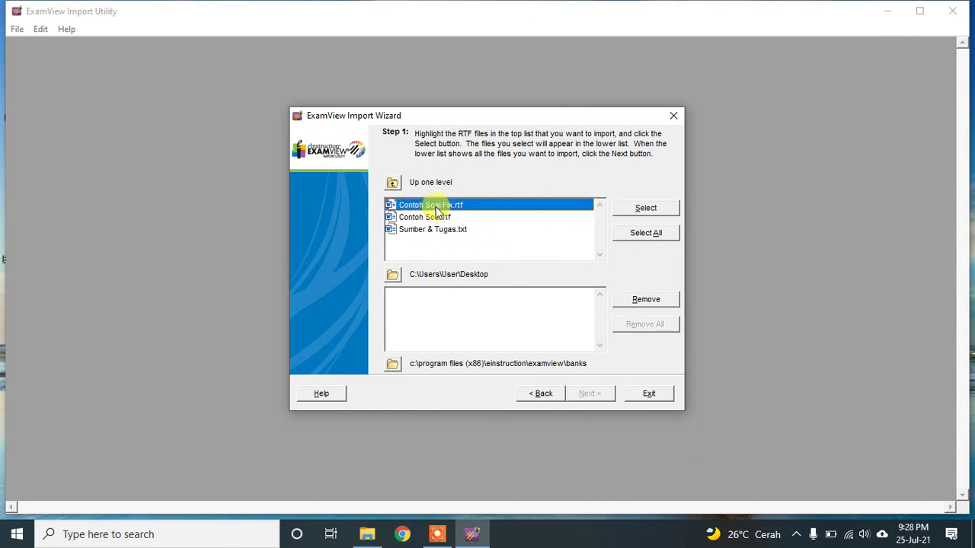
{"action": "left_click", "coordinate": [645, 209]}
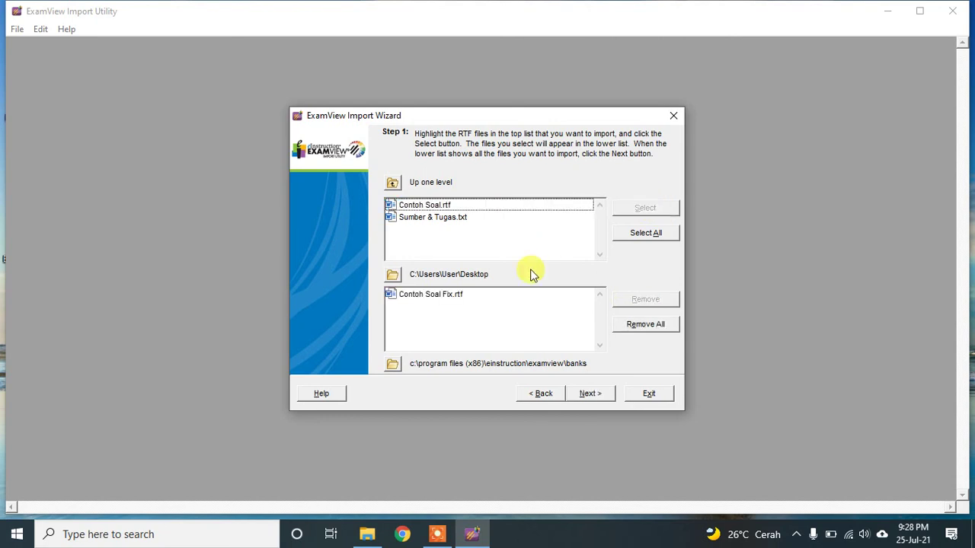
Set the destination directory for the converted bank files to the Desktop folder
{"action": "left_click", "coordinate": [393, 364]}
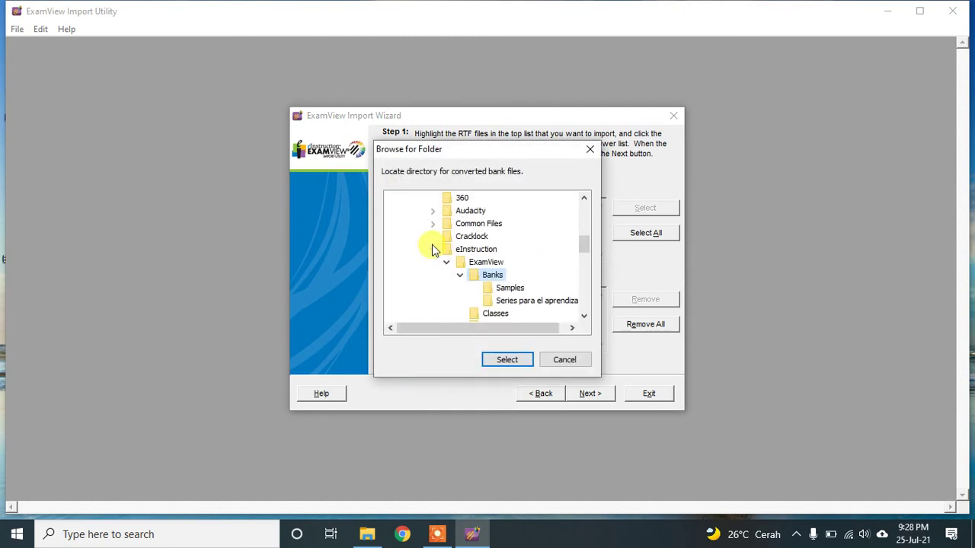
{"action": "scroll", "coordinate": [433, 251], "scroll_direction": "up", "scroll_amount": 10}
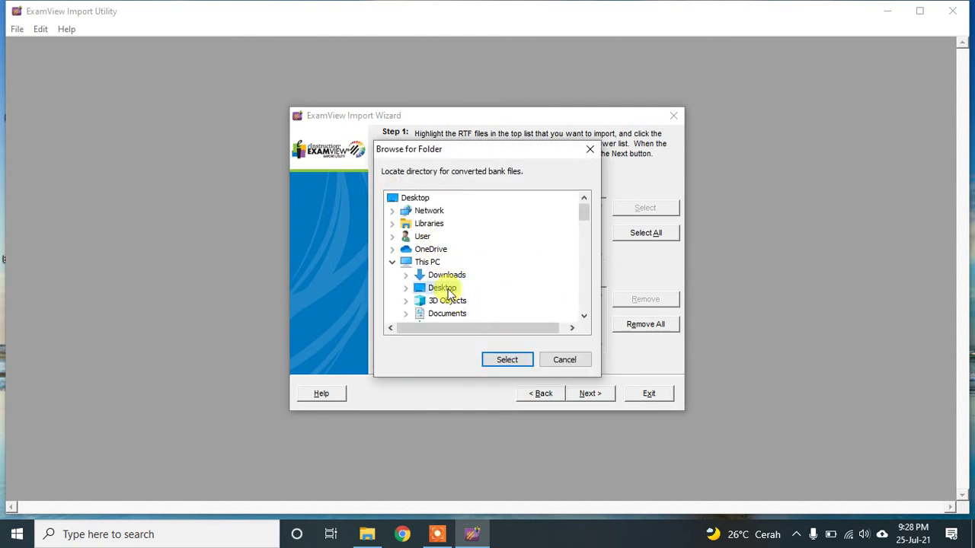
{"action": "left_click", "coordinate": [445, 289]}
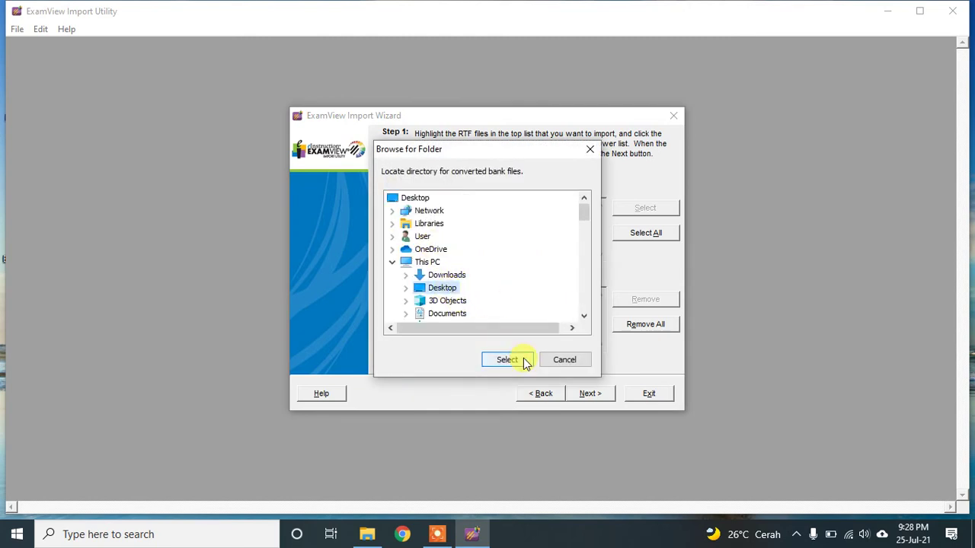
{"action": "left_click", "coordinate": [507, 359]}
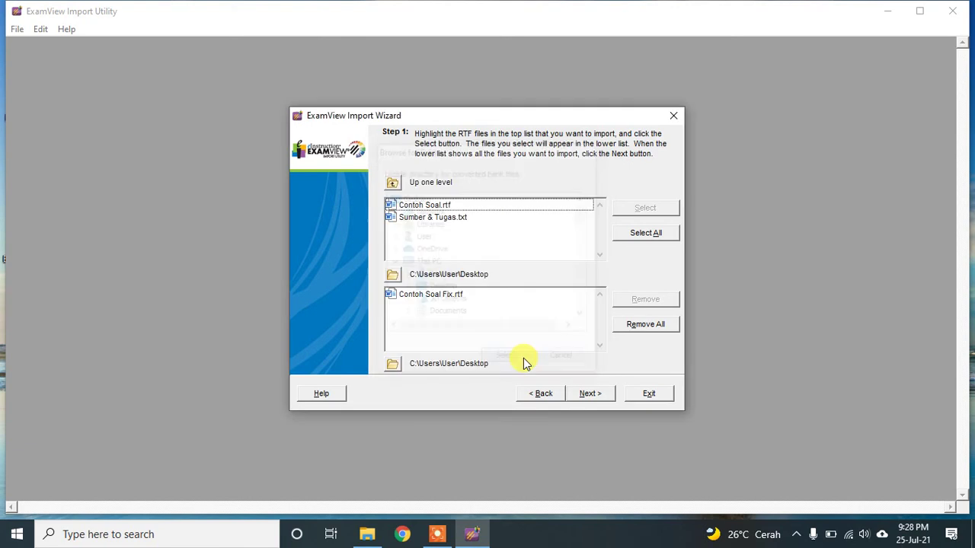
Proceed to the question bank preferences, set the default multiple-choice columns to 1, and reduce the default matching columns by one
{"action": "left_click", "coordinate": [603, 395]}
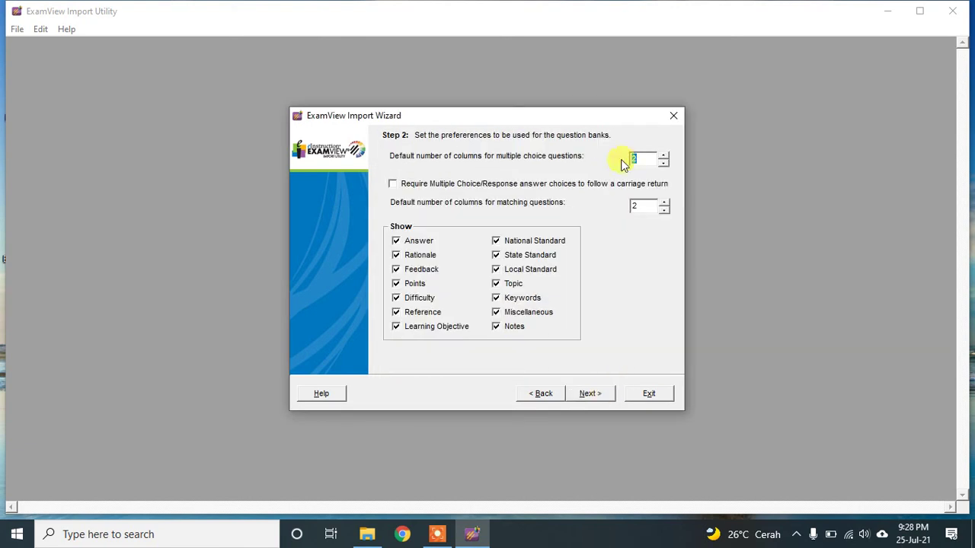
{"action": "left_click", "coordinate": [663, 163]}
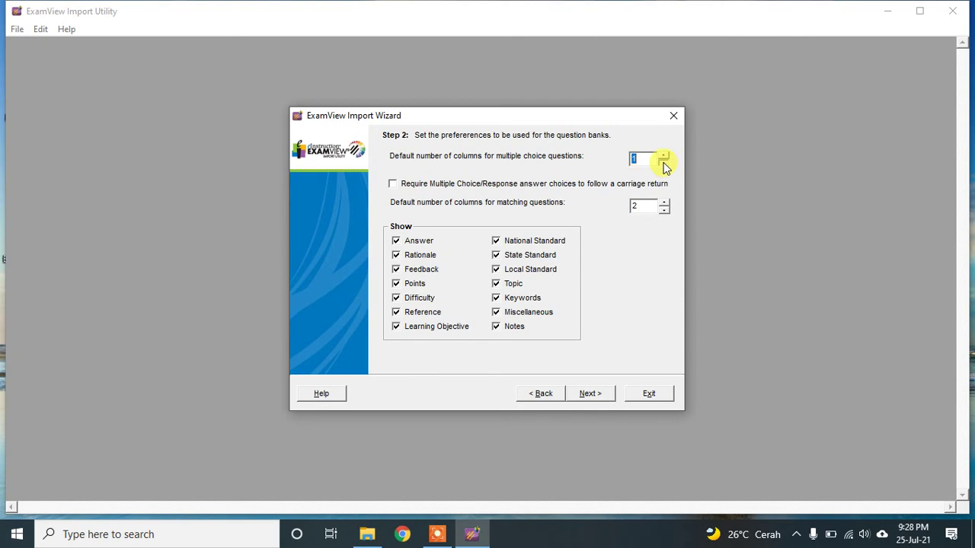
{"action": "left_click", "coordinate": [663, 210]}
Accept the remaining wizard settings with the default section keywords and run the import of Contoh Soal Fix.rtf
{"action": "left_click", "coordinate": [590, 393]}
{"action": "left_click", "coordinate": [606, 399]}
{"action": "left_click", "coordinate": [605, 399]}
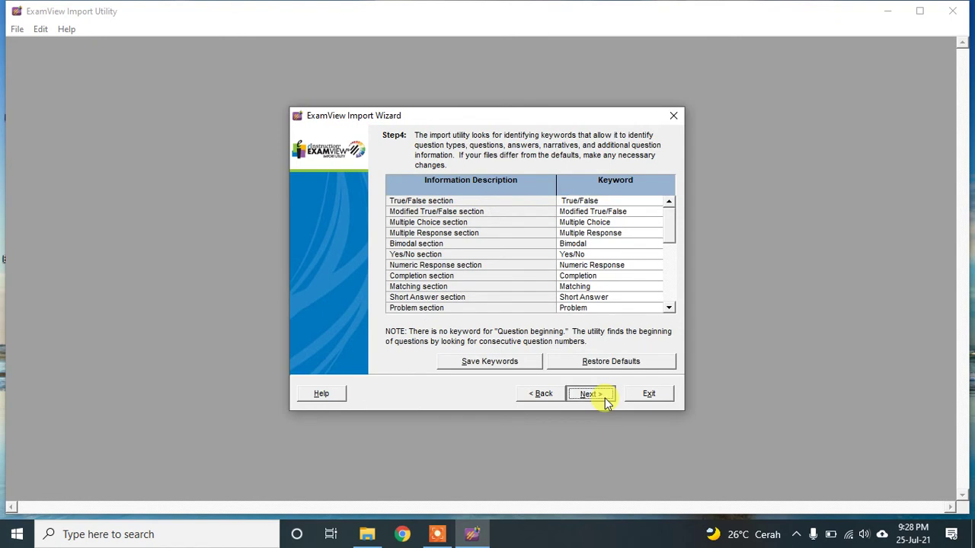
{"action": "left_click", "coordinate": [606, 399]}
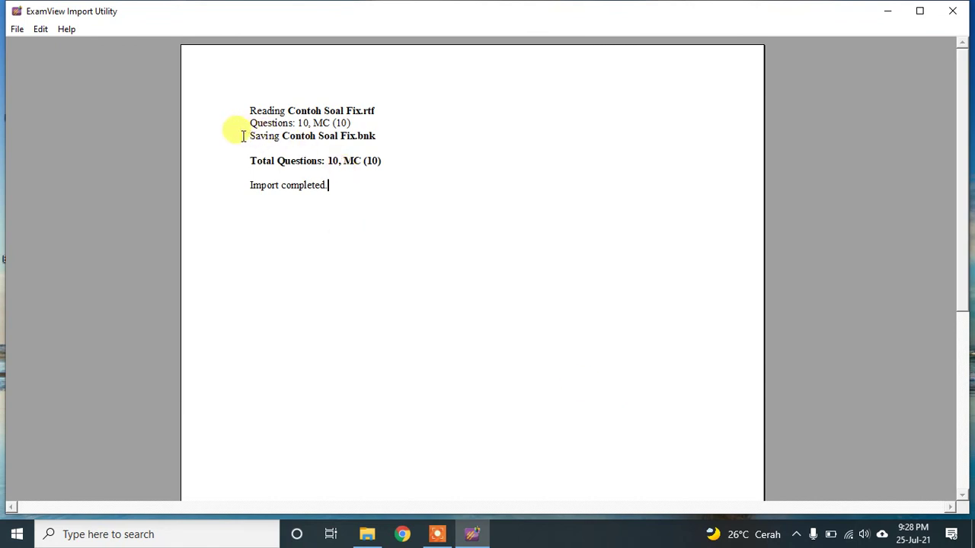
Highlight the final line of the import report, minimize the utility, and move the Contoh Soal Fix bank file beside the ExamView TestGenerator shortcut
{"action": "left_click_drag", "start_coordinate": [245, 184], "coordinate": [339, 185]}
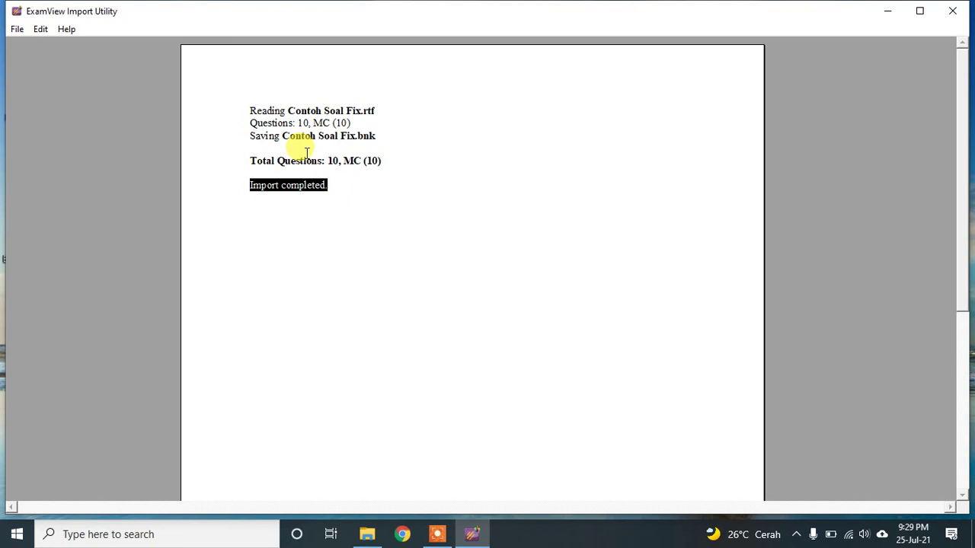
{"action": "left_click_drag", "start_coordinate": [242, 182], "coordinate": [329, 191]}
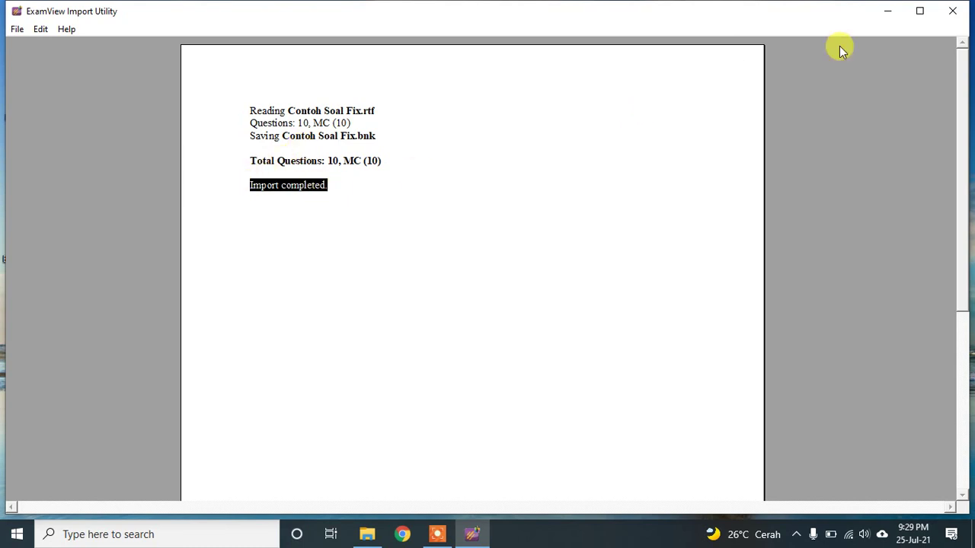
{"action": "left_click", "coordinate": [886, 15]}
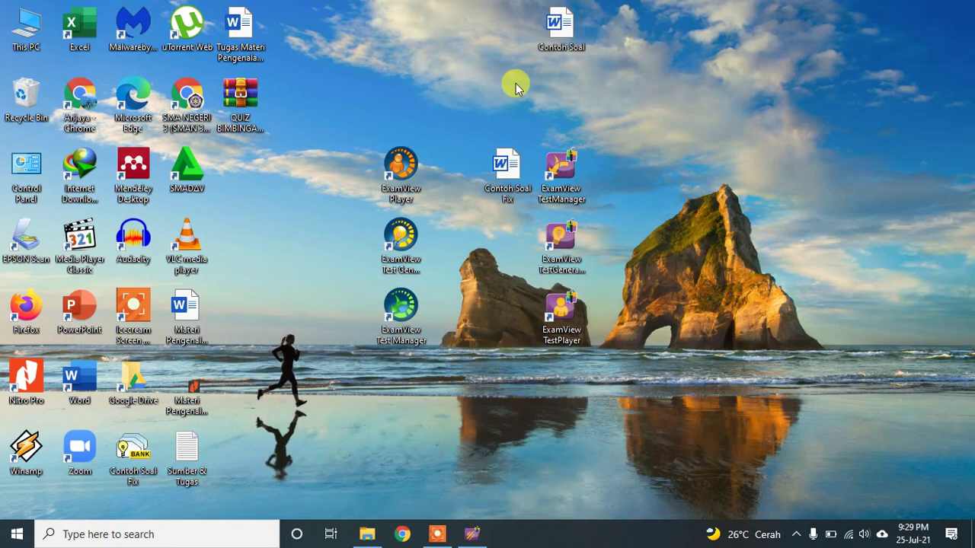
{"action": "left_click_drag", "start_coordinate": [131, 457], "coordinate": [508, 252]}
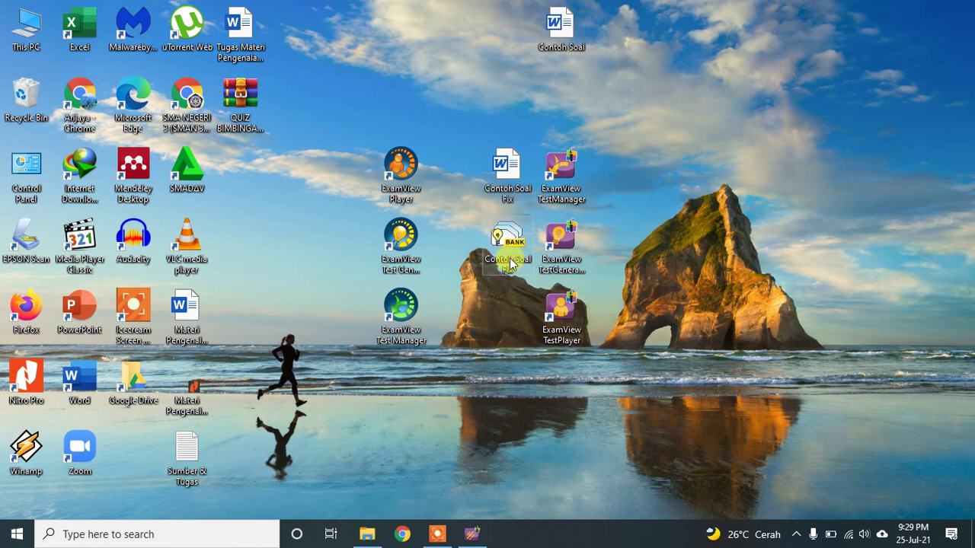
Launch ExamView TestGenerator from its desktop shortcut, leaving the import utility minimized
{"action": "left_click", "coordinate": [473, 537]}
{"action": "left_click", "coordinate": [473, 539]}
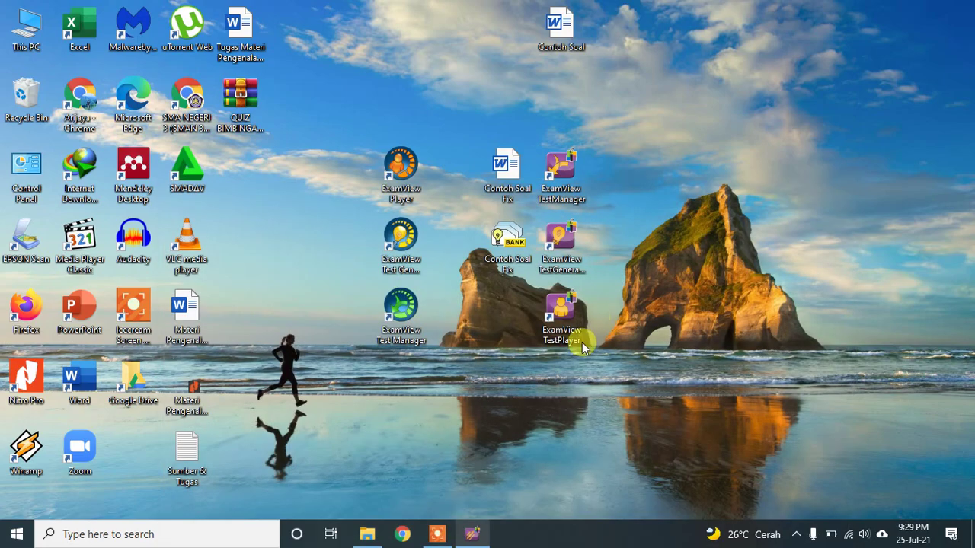
{"action": "double_click", "coordinate": [564, 260]}
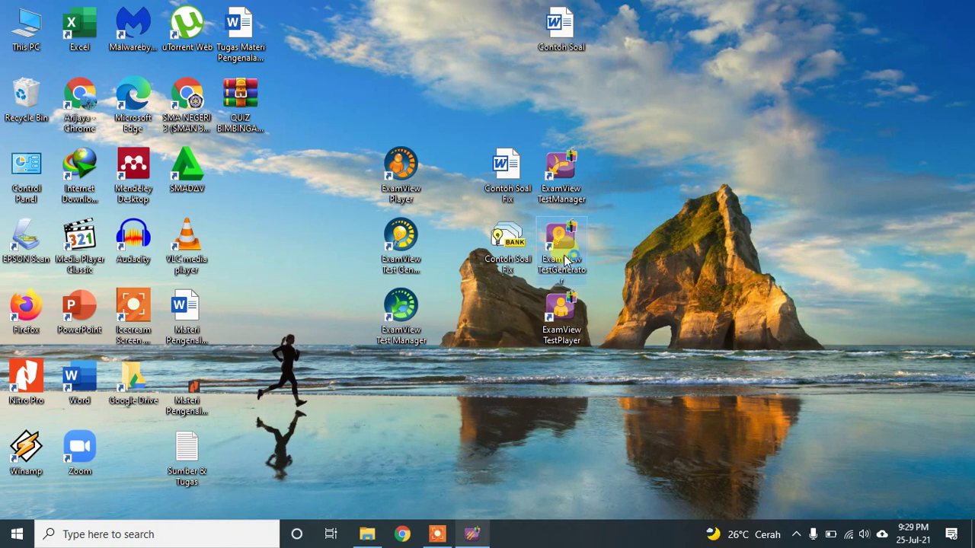